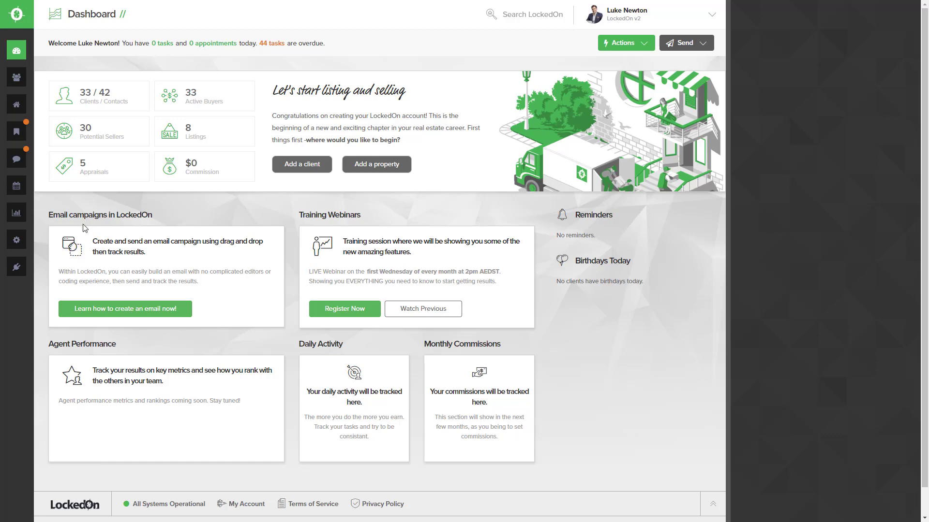
Step: Go to the Engine Room and start adding a new template
mouse_move(16, 240)
click(29, 237)
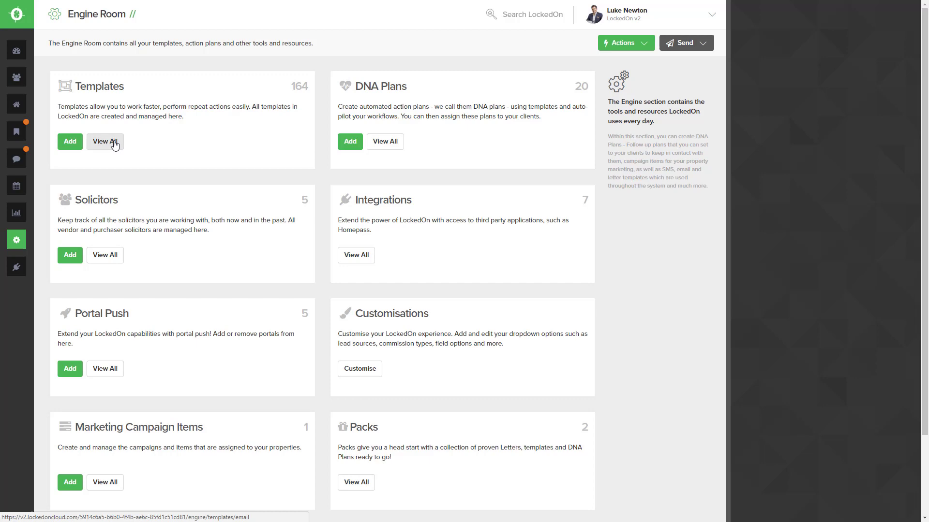
click(73, 144)
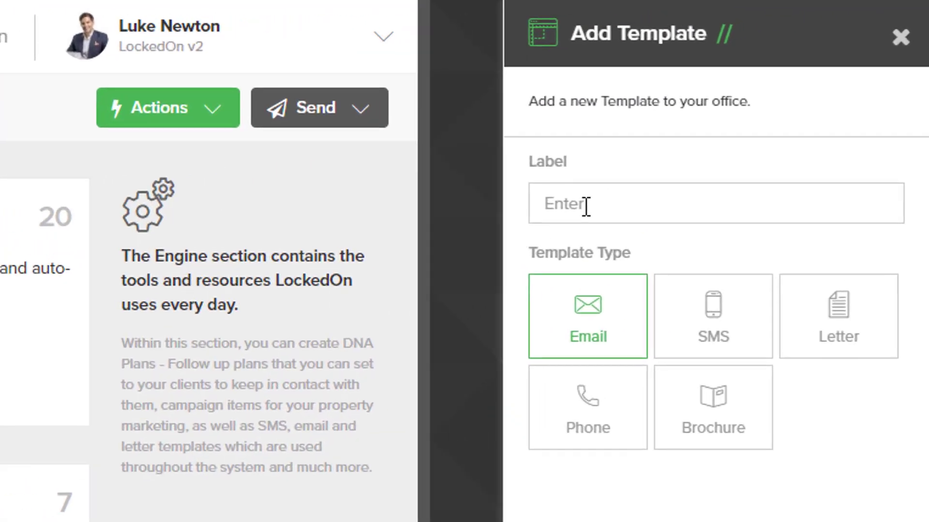
Step: Create an Email template labelled 'Newsletter'
text(Newsle)
text(tter)
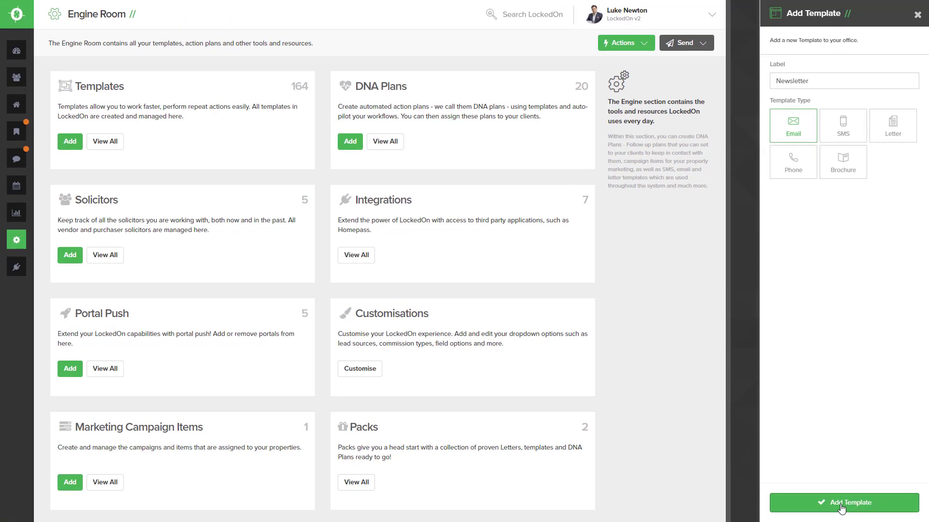
click(842, 508)
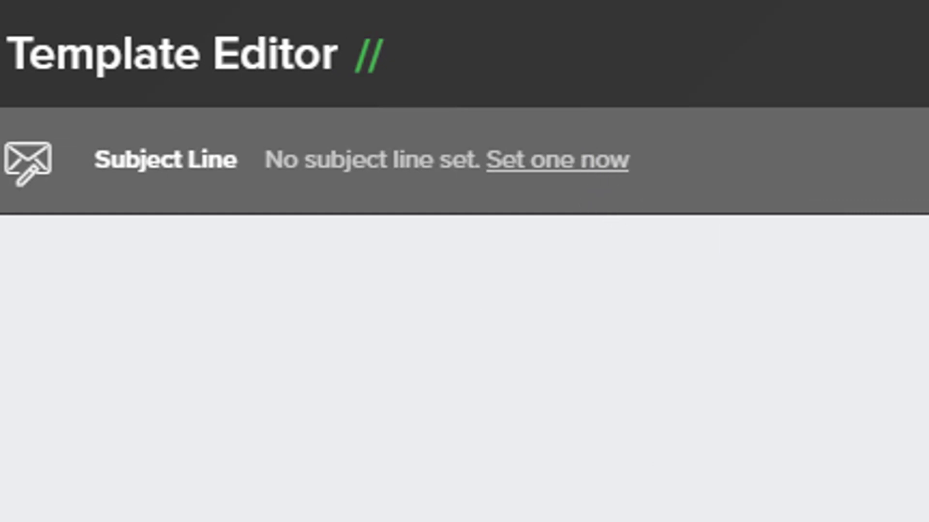
Step: Set the email subject to 'LockedOn Monthly Newsletter'
click(556, 159)
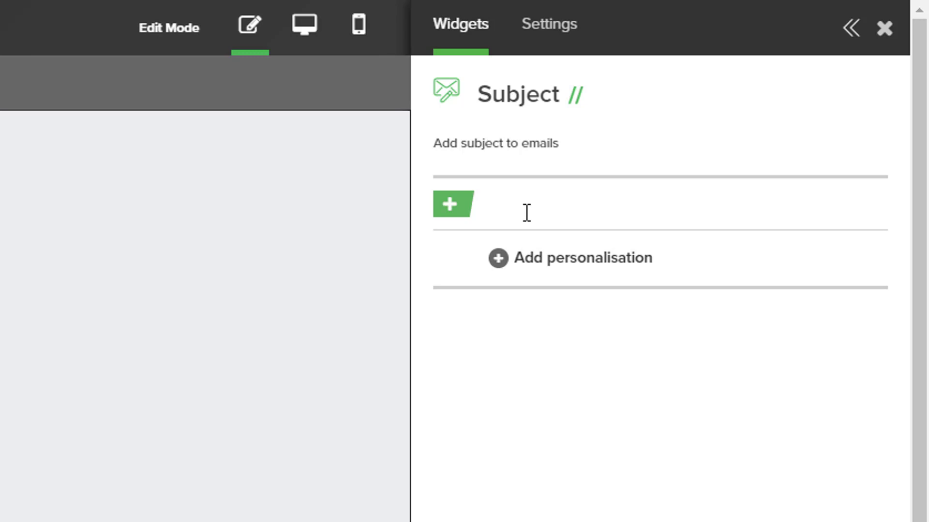
text(Locked)
text(On Monthly New)
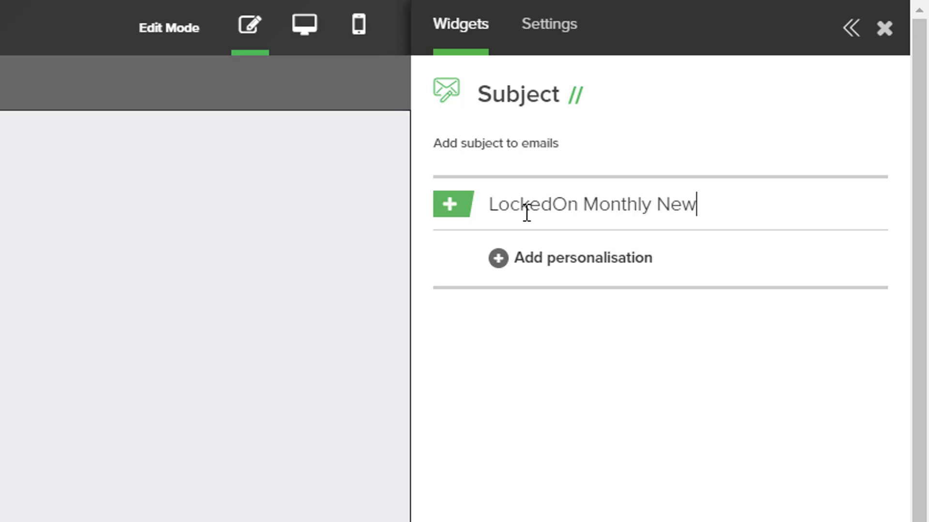
text(sletter)
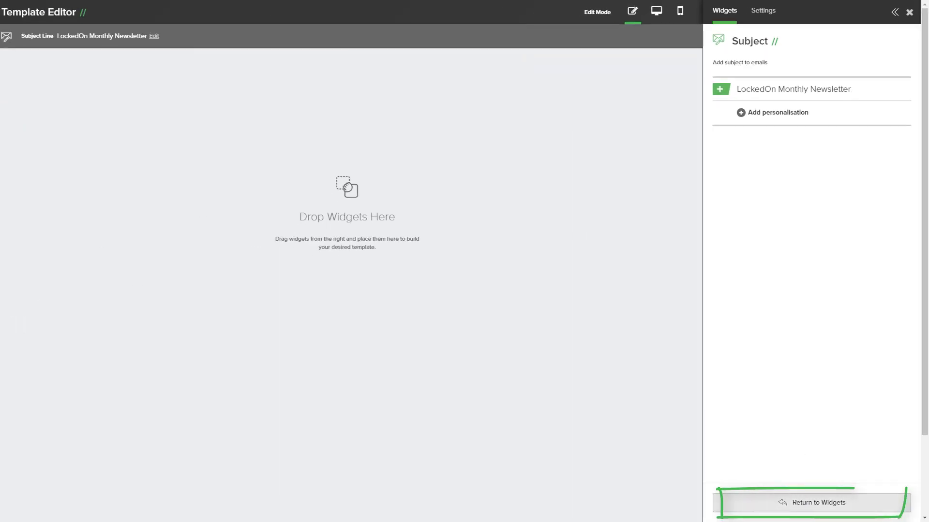
click(817, 506)
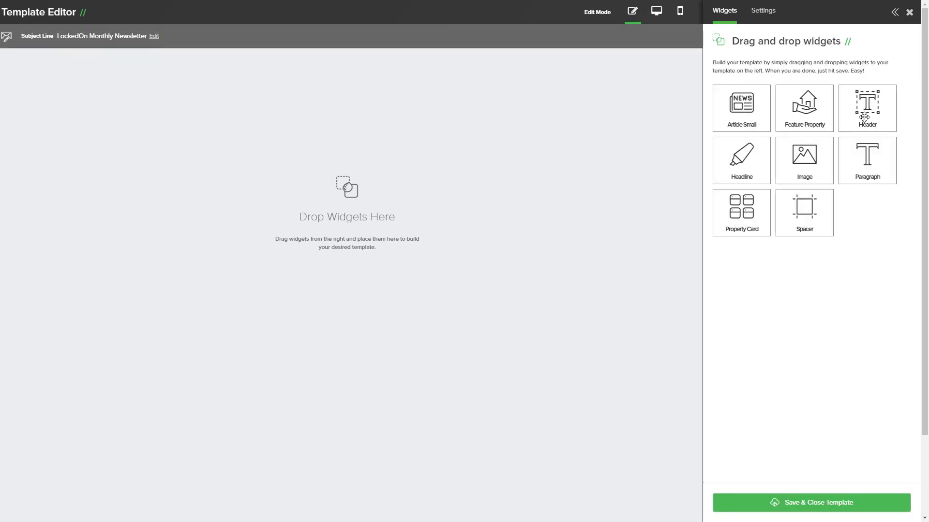
Step: Add a Header widget with the main title 'July Newsletter' and save it
drag(864, 117, 400, 95)
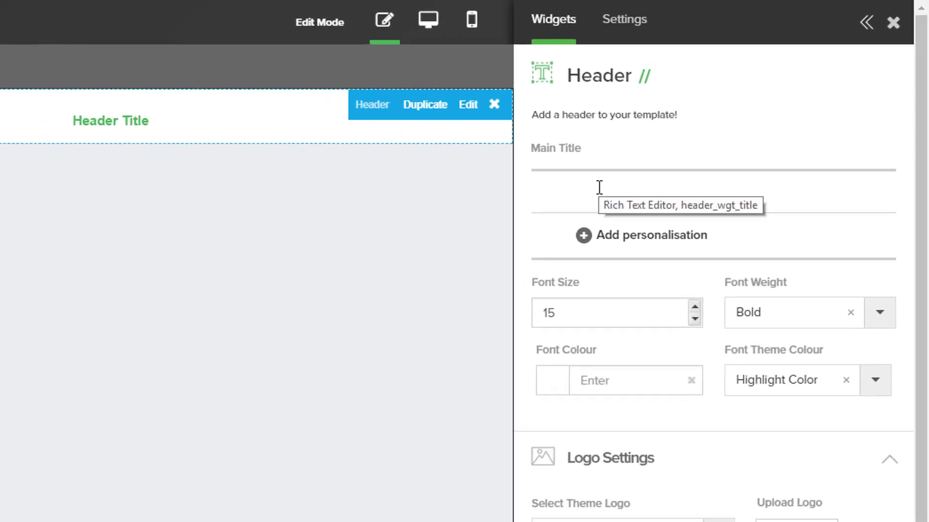
click(750, 102)
text(Newsleette)
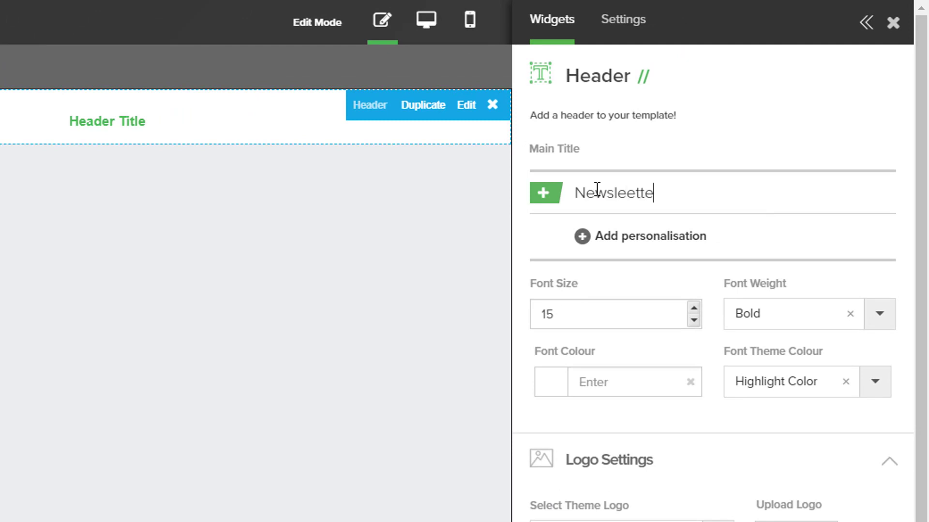
text(r)
key(BackSpace)
key(BackSpace)
key(BackSpace)
text(tter)
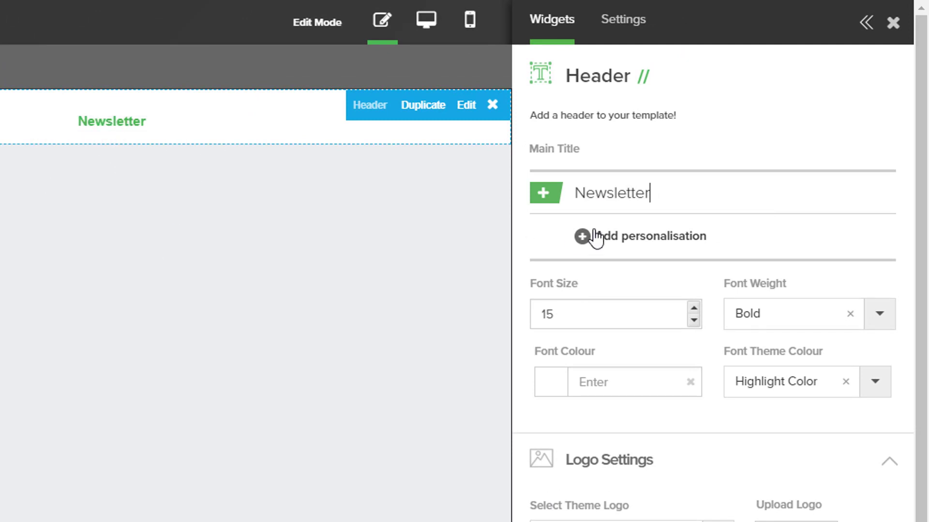
double_click(587, 192)
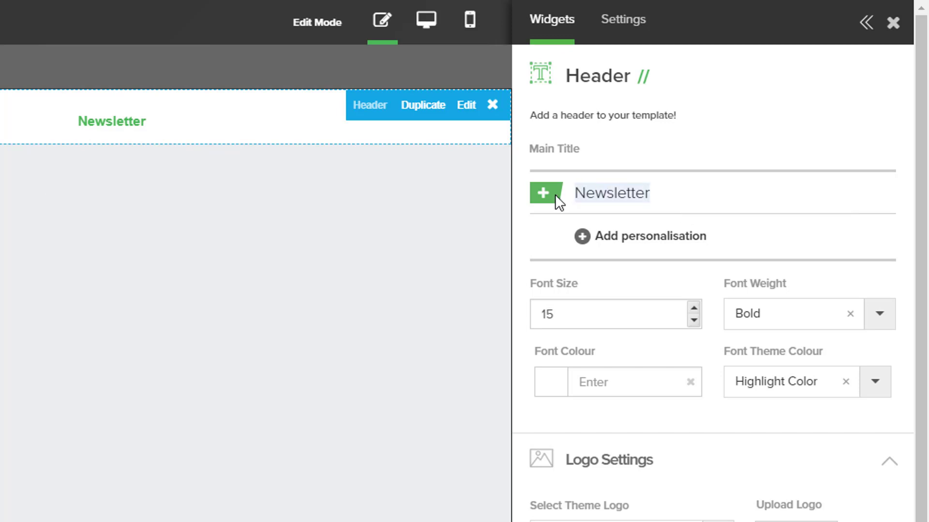
key(BackSpace)
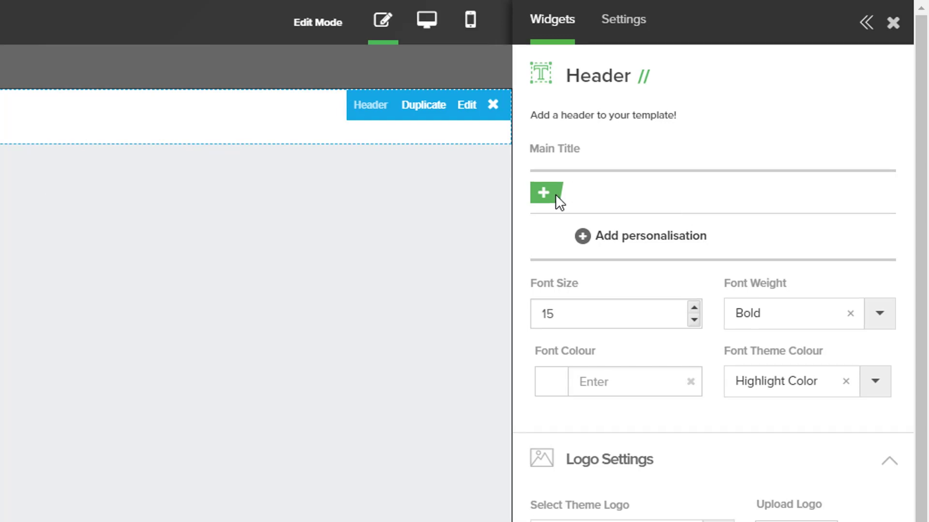
text(July Newsletter)
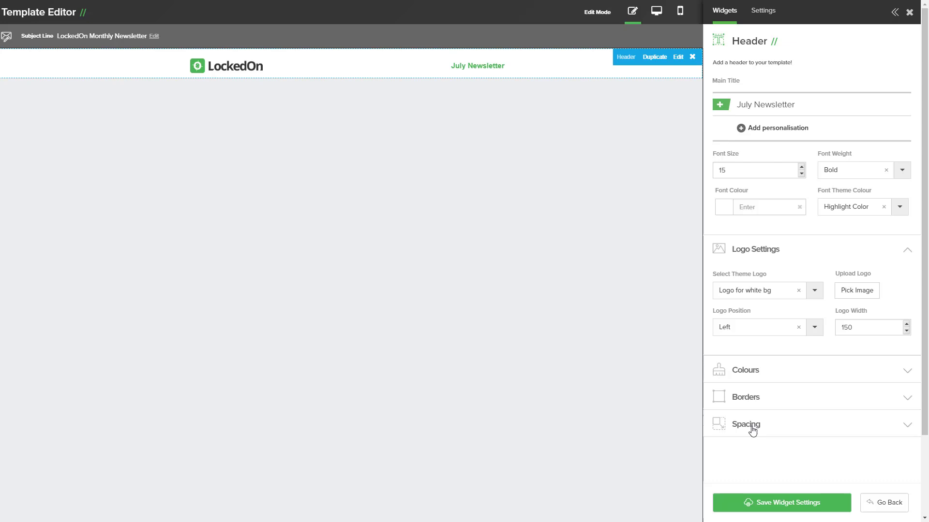
click(580, 222)
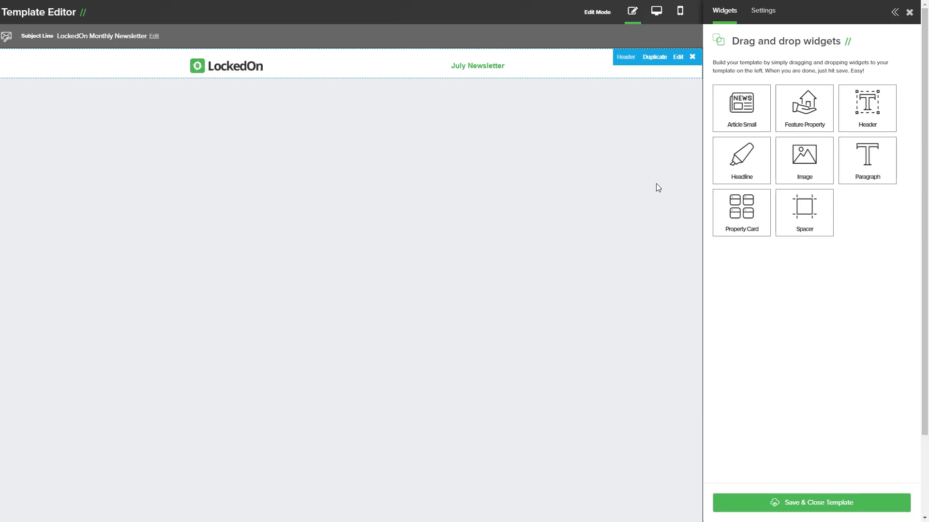
drag(802, 165, 398, 157)
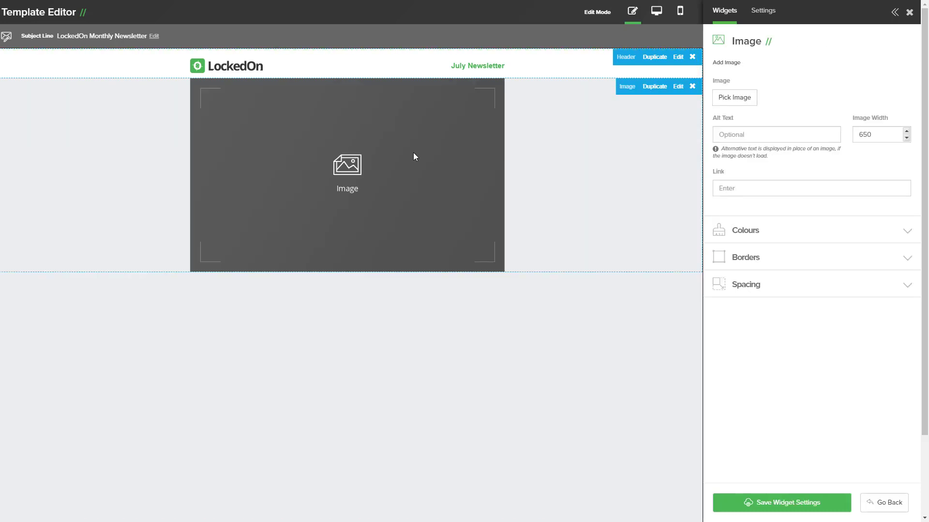
click(726, 99)
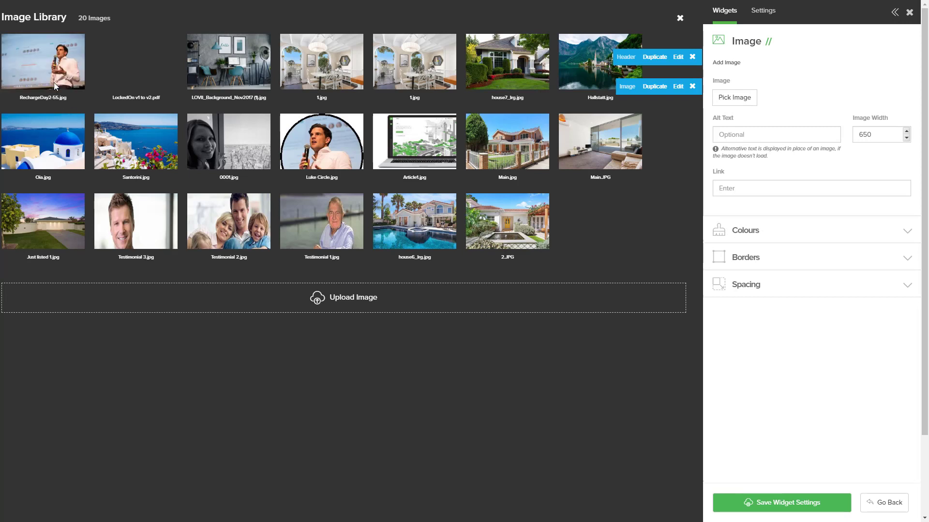
click(48, 58)
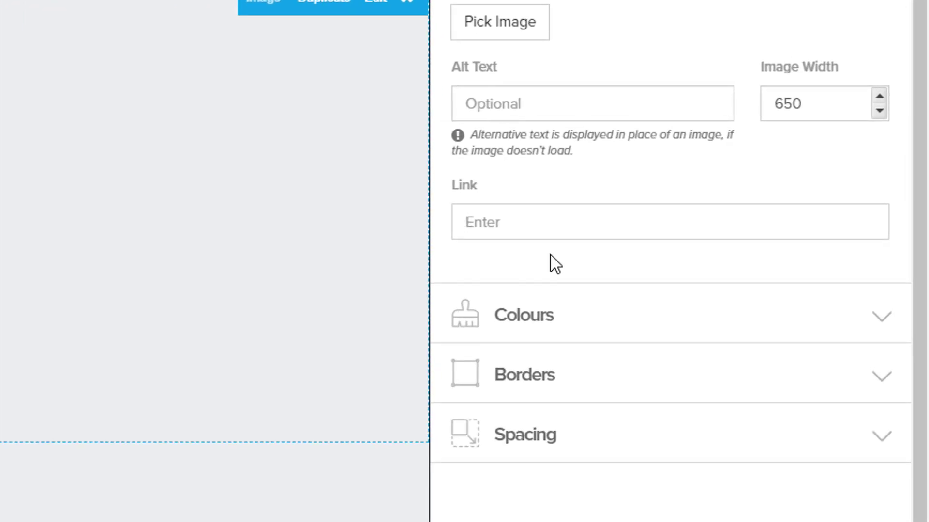
text(www)
text(.lockedon.com)
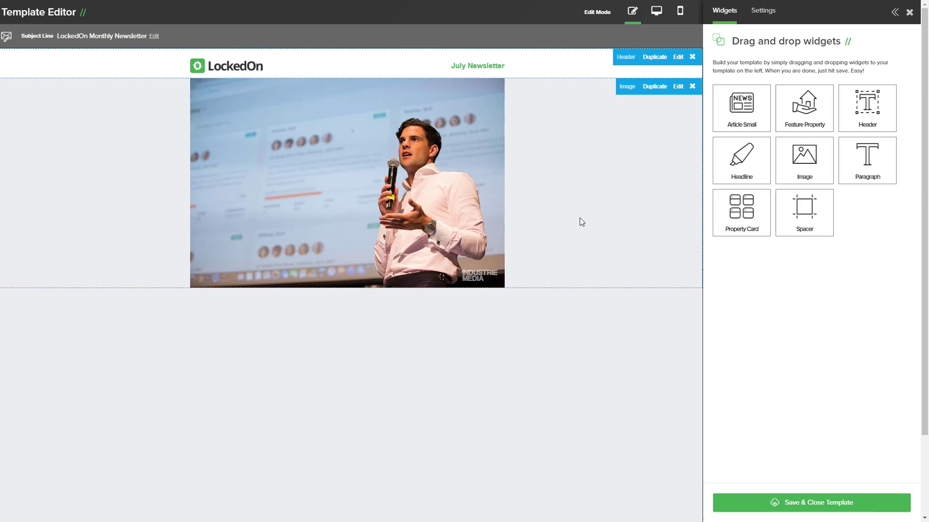
Step: Add a Paragraph widget beginning 'Hi' followed by the Recipient Name personalisation field
drag(865, 165, 463, 299)
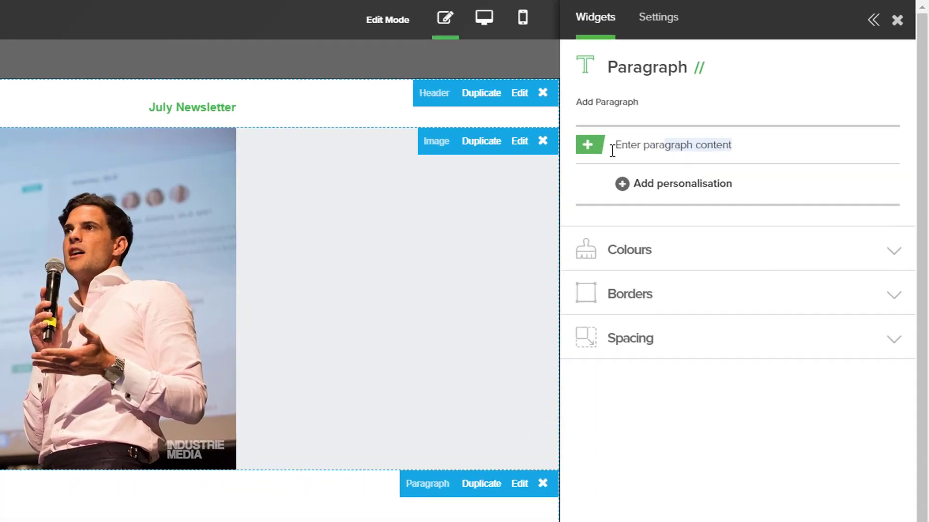
click(733, 92)
text(Hi)
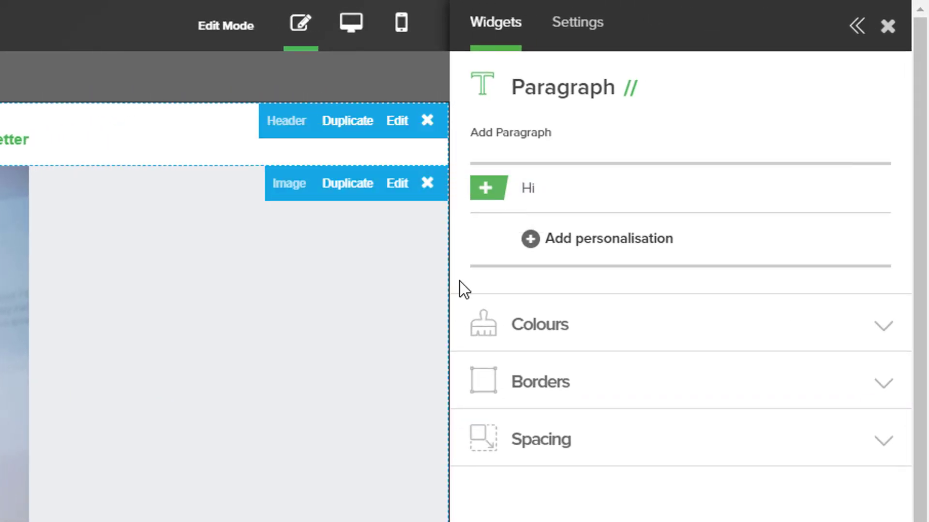
click(600, 248)
click(612, 271)
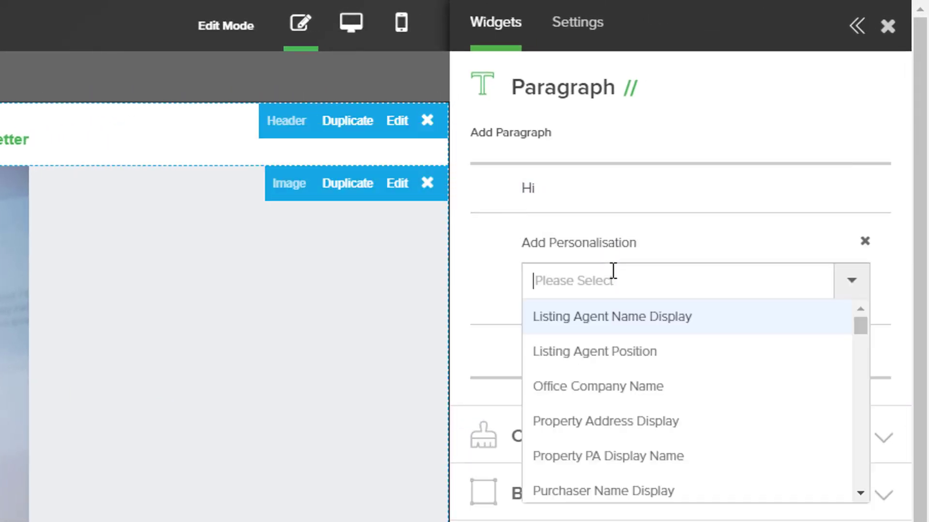
scroll(603, 373, down, 1)
scroll(602, 372, down, 3)
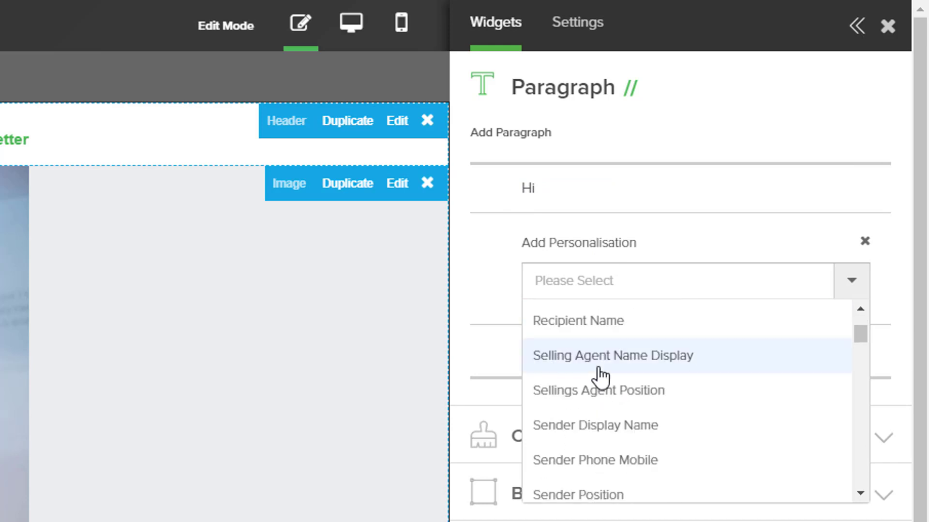
click(591, 321)
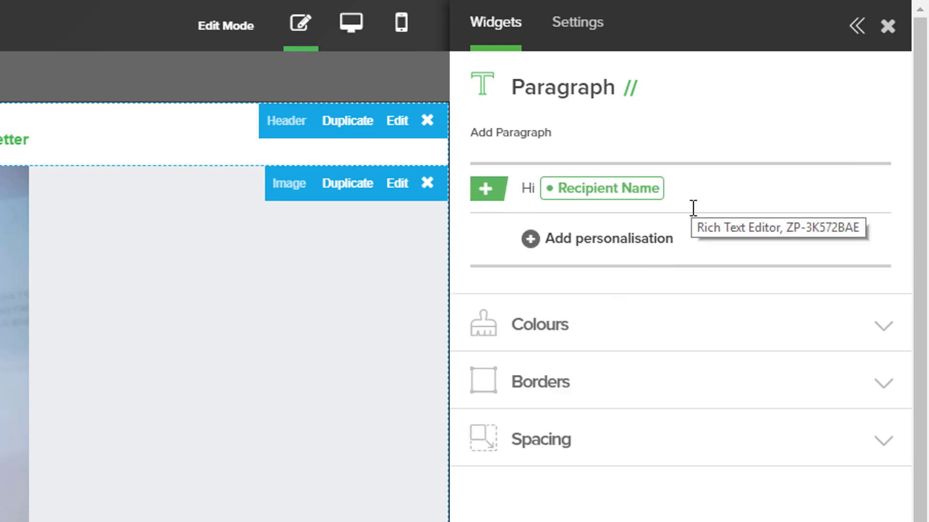
Step: Add the line 'Here is some text I want to go with my newsletter.' and save
key(Return)
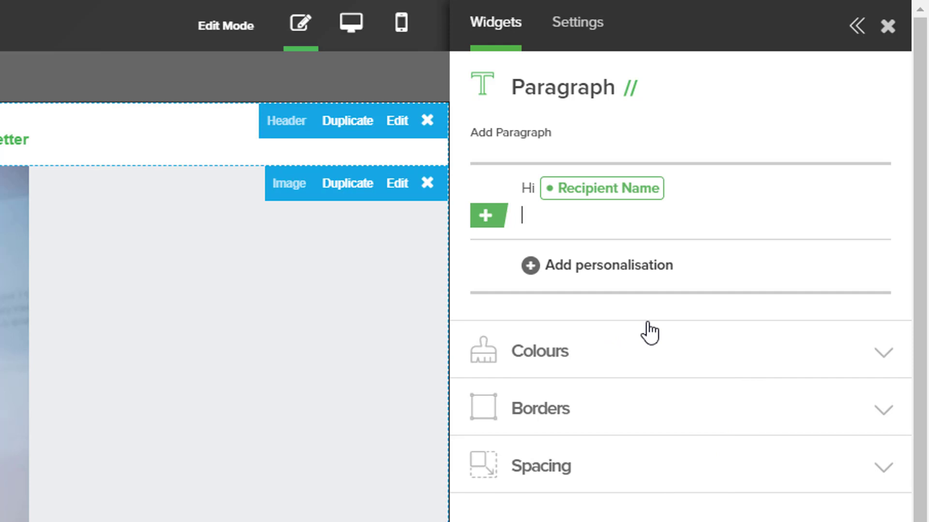
text(Here is some text I want to go with my newsletter.)
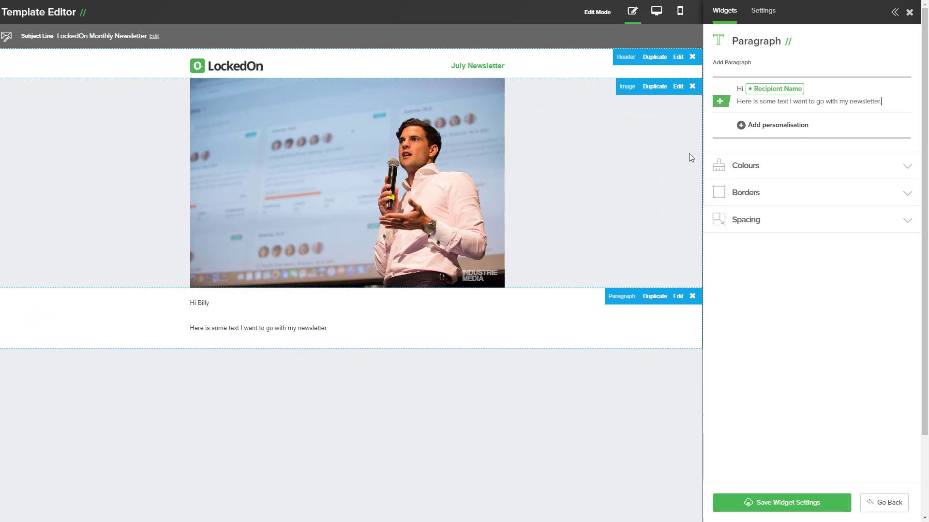
click(768, 502)
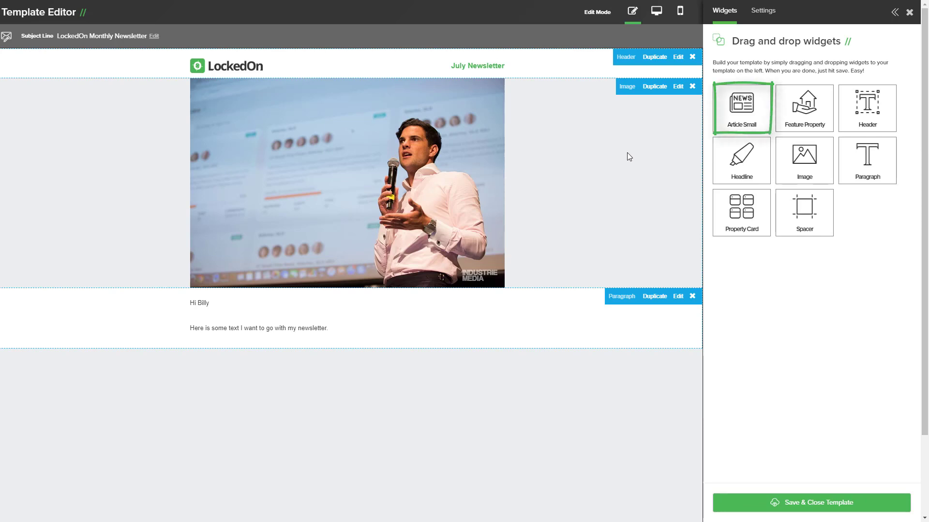
Step: Add a small article block and set its row background colour to white
mouse_move(742, 107)
mouse_down()
mouse_move(347, 378)
mouse_move(309, 435)
mouse_up()
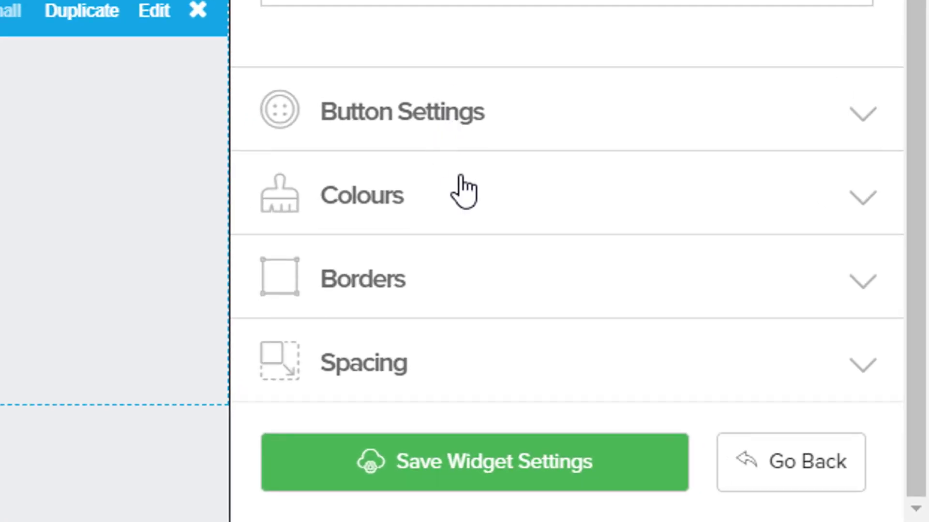
click(462, 189)
scroll(435, 100, down, 5)
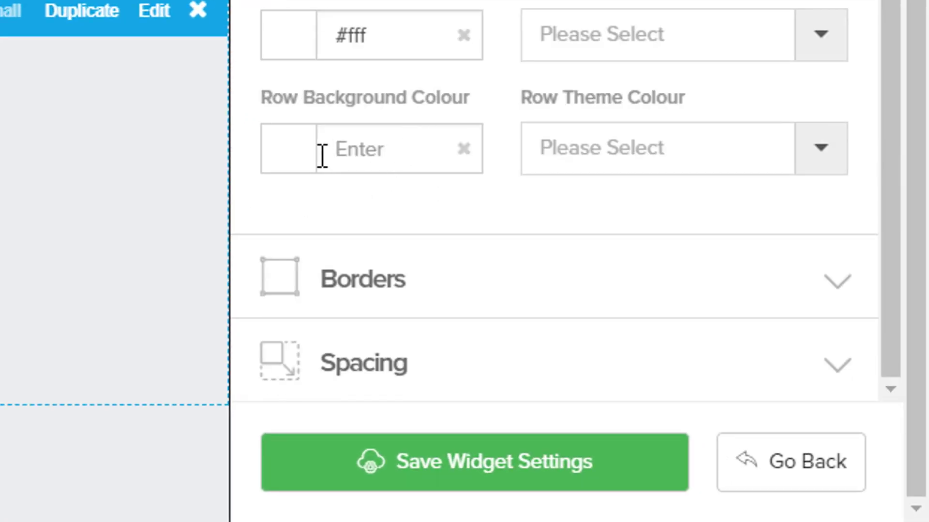
click(408, 147)
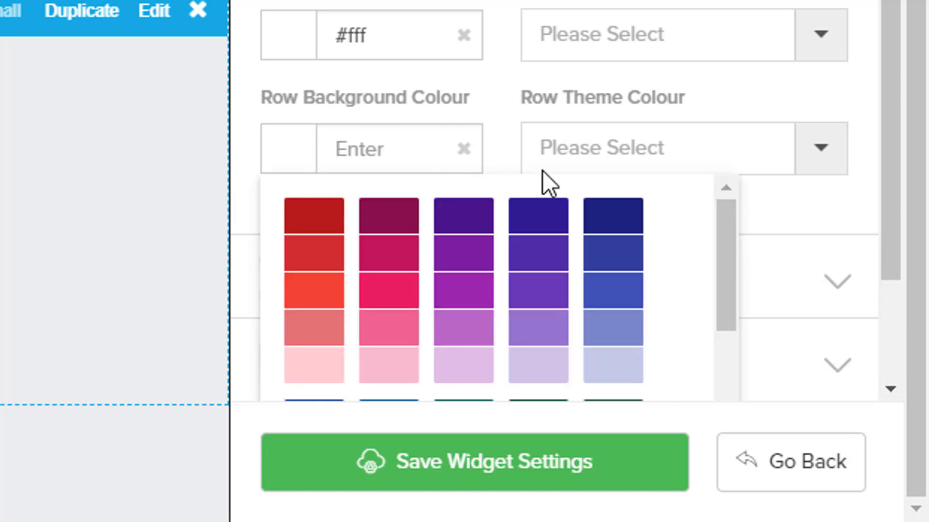
scroll(648, 224, down, 3)
scroll(643, 263, down, 3)
scroll(687, 269, down, 2)
scroll(640, 268, down, 2)
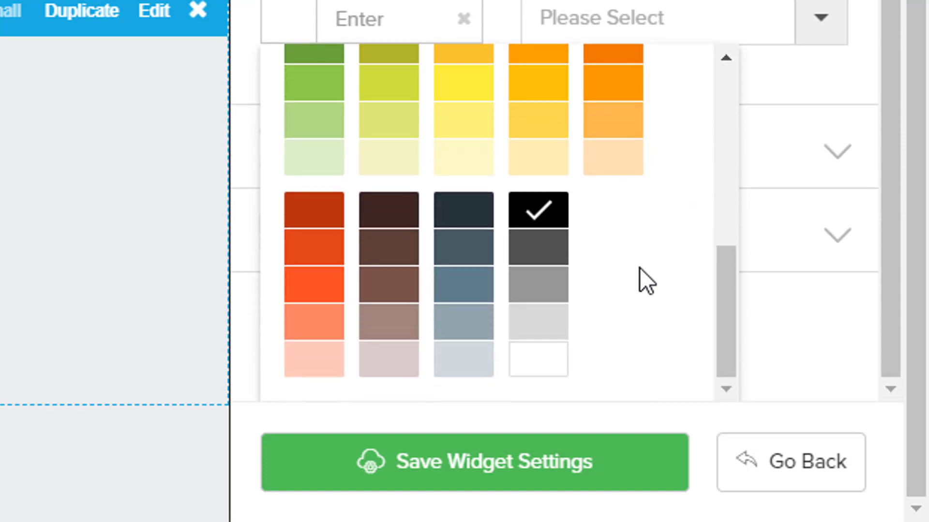
click(549, 353)
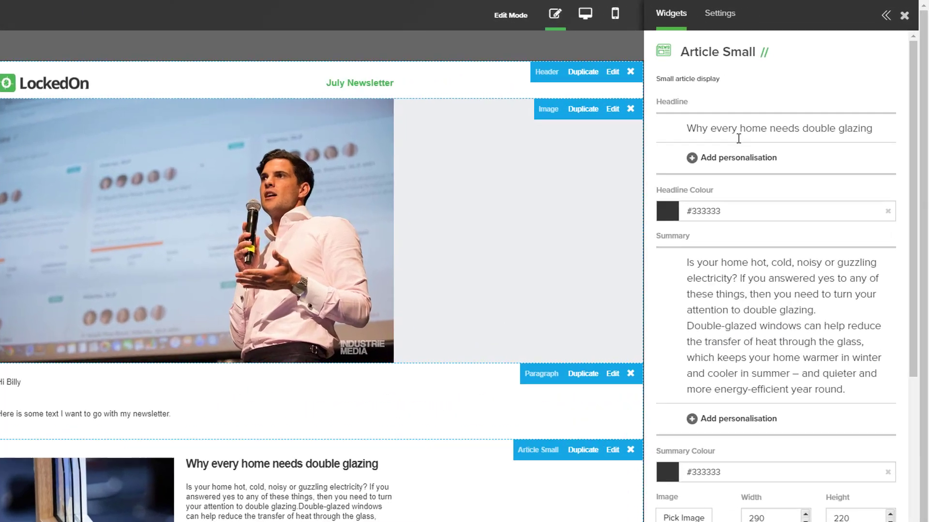
Step: Review the article's headline, summary and button settings, then save the widget
click(783, 102)
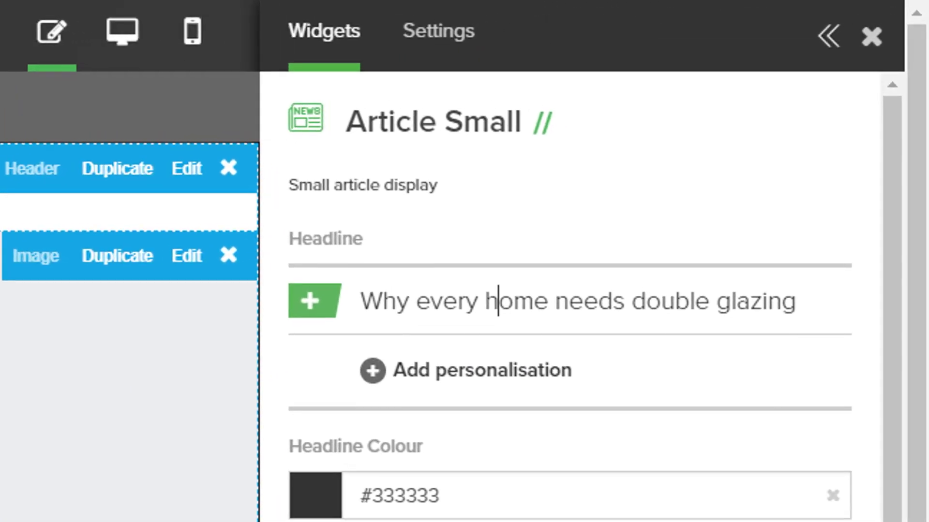
click(472, 443)
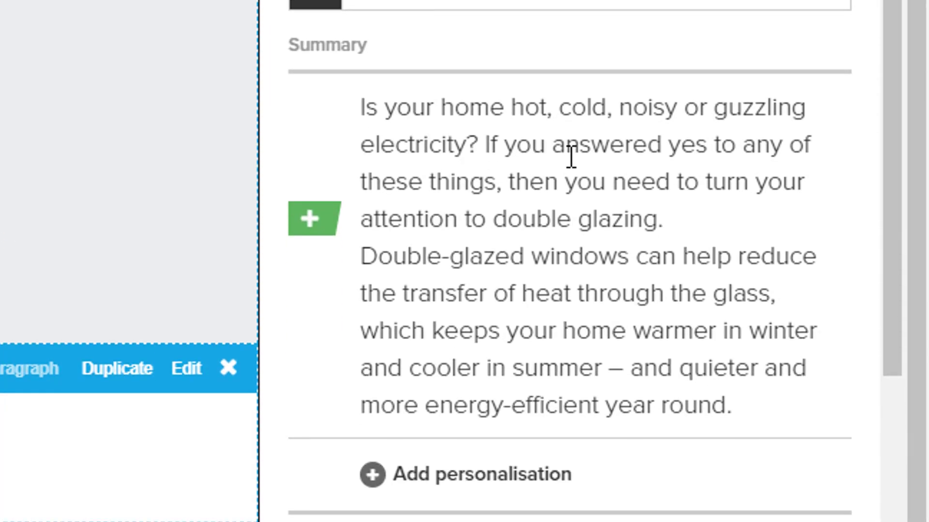
scroll(511, 379, down, 5)
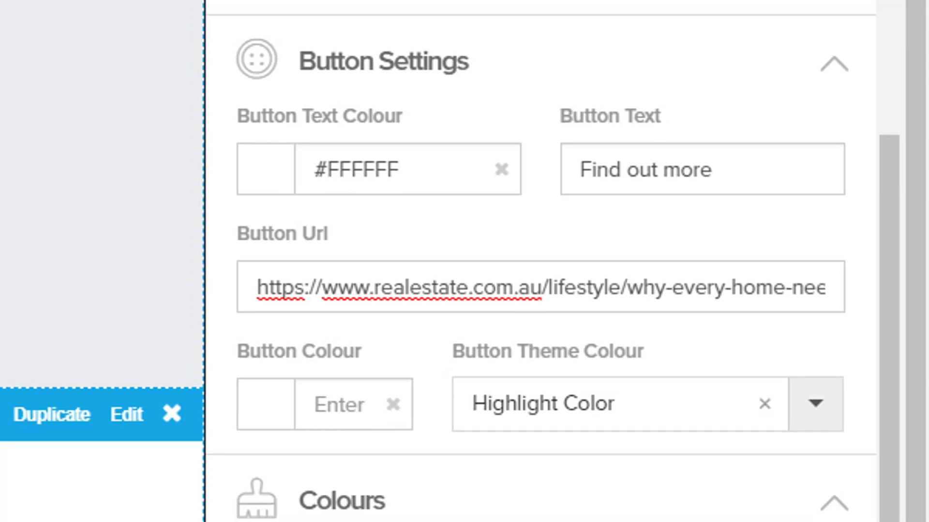
scroll(781, 416, down, 2)
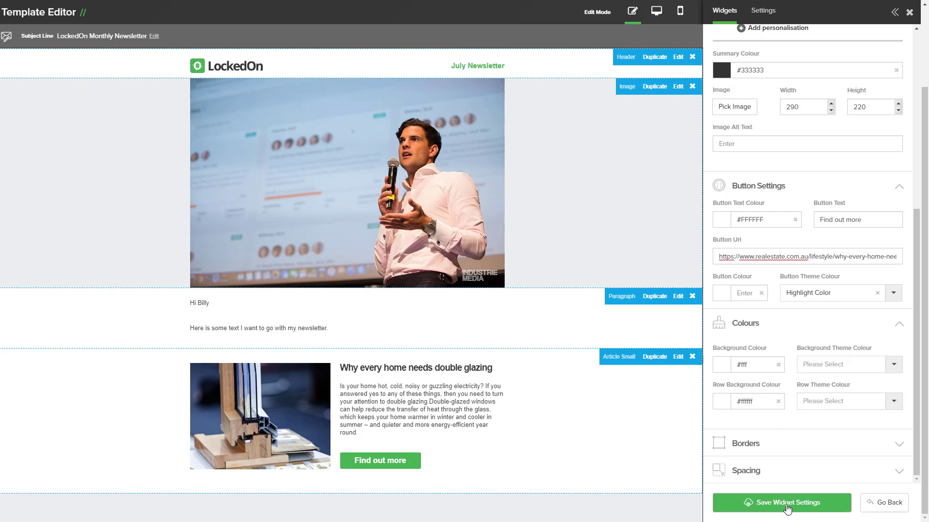
click(787, 506)
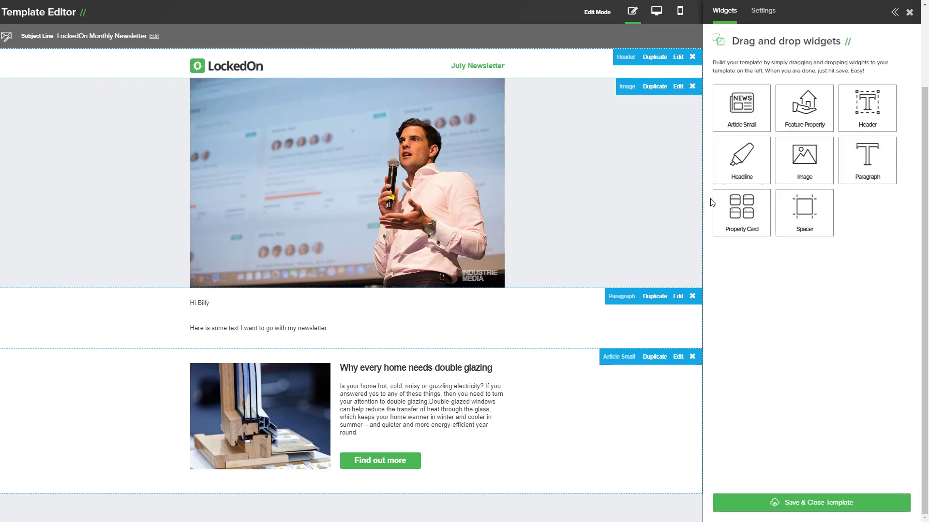
mouse_move(750, 112)
mouse_down()
mouse_move(668, 162)
mouse_move(410, 376)
mouse_move(411, 385)
mouse_up()
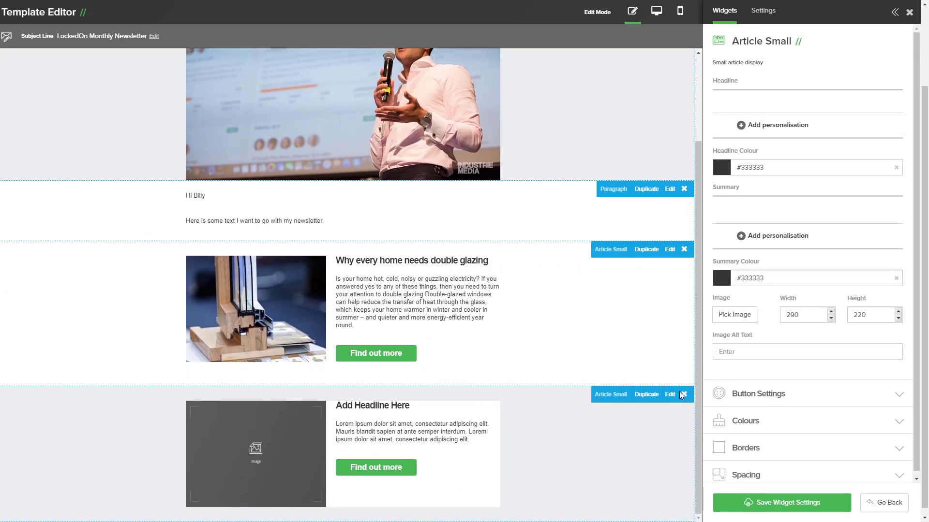
click(681, 396)
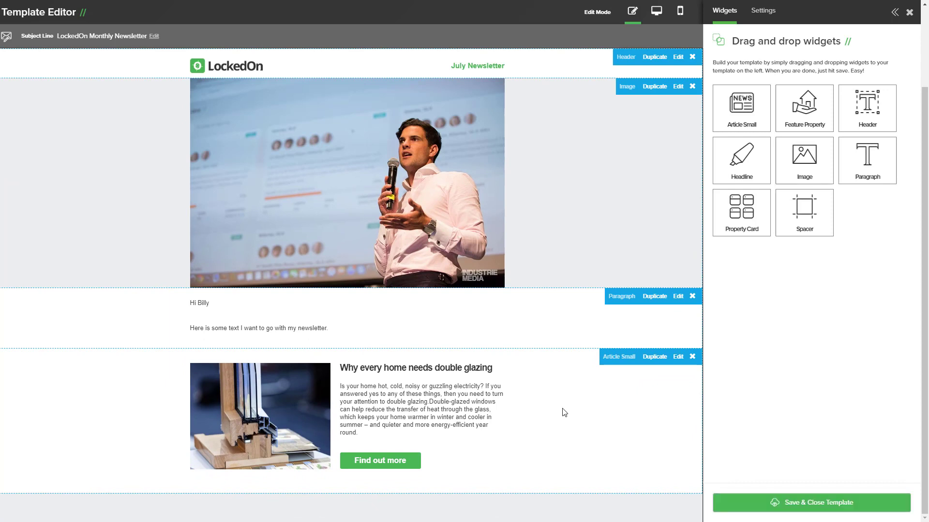
click(655, 361)
scroll(536, 365, down, 1)
scroll(534, 367, down, 2)
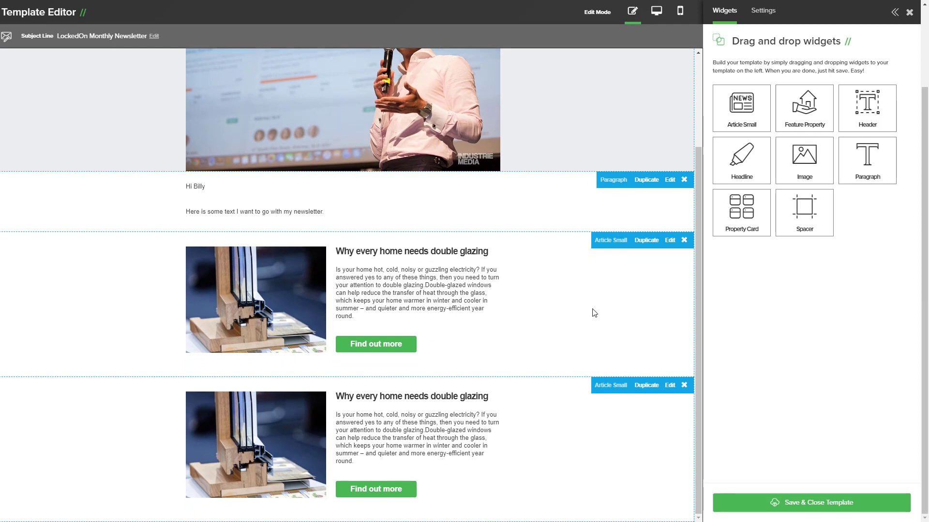
click(684, 386)
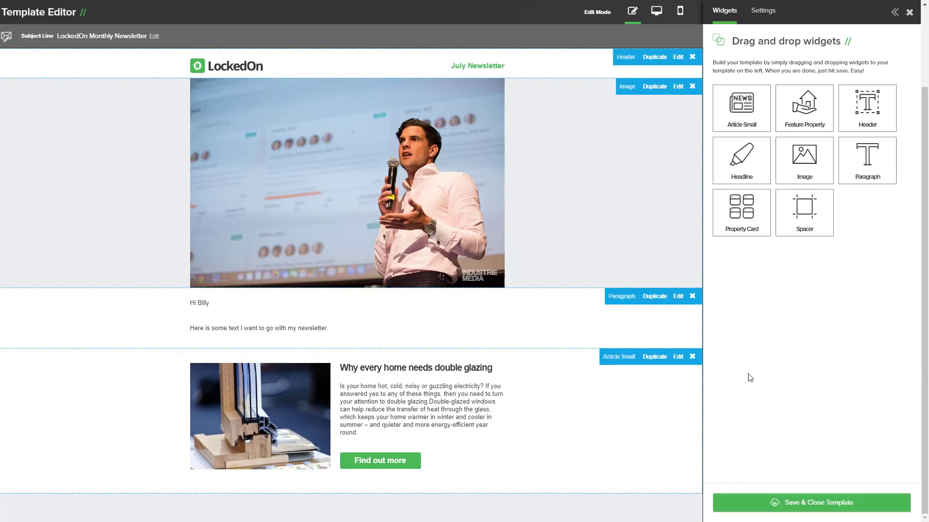
Step: Add a Property Card of type Open Home, including all open homes in the next 30 days
mouse_move(742, 213)
mouse_down()
mouse_move(472, 359)
mouse_move(375, 457)
mouse_move(375, 503)
mouse_up()
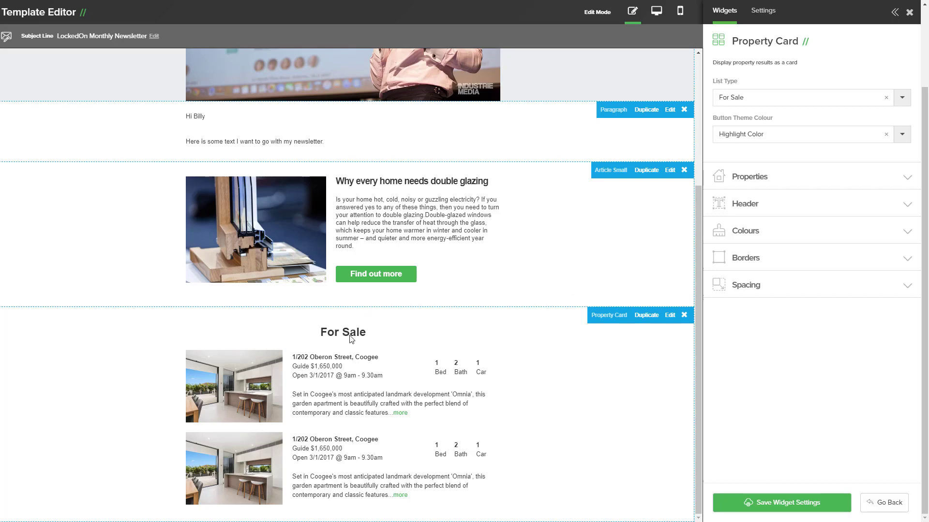
click(761, 101)
scroll(763, 155, down, 1)
scroll(762, 155, down, 1)
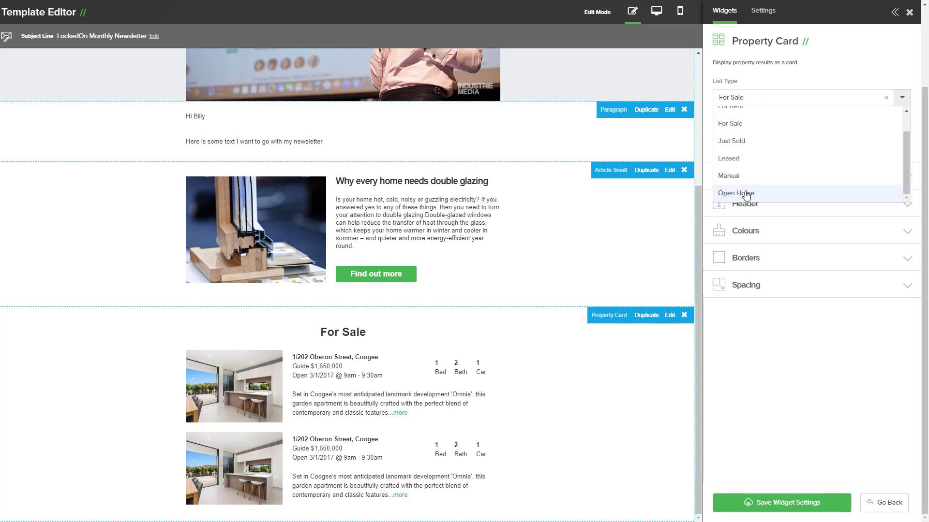
click(746, 194)
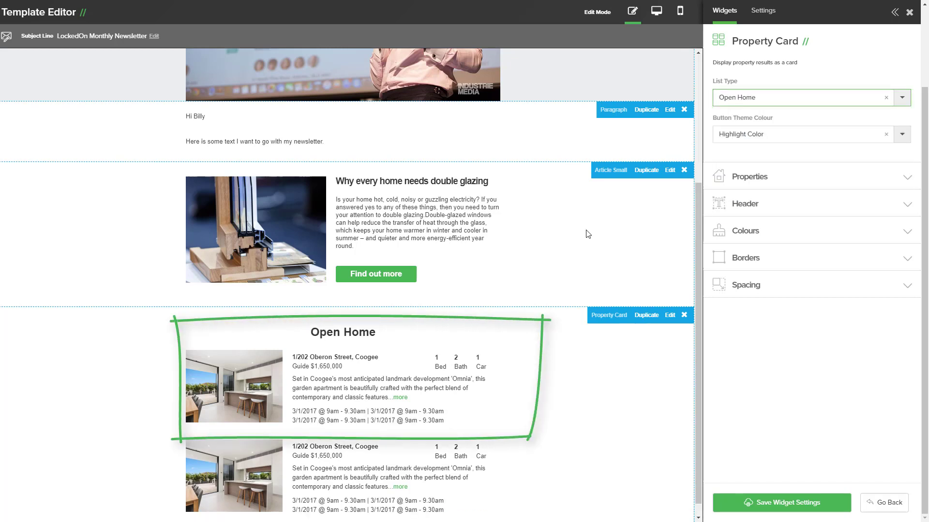
click(758, 179)
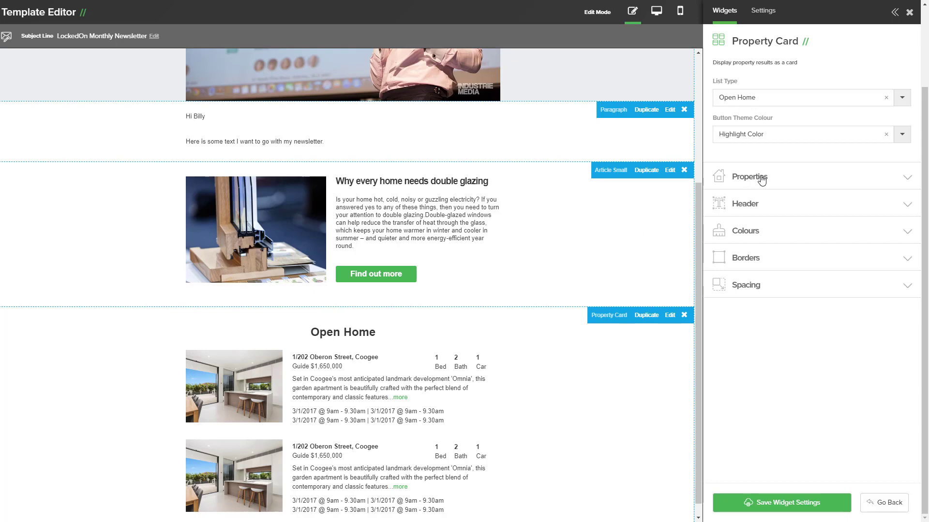
click(741, 214)
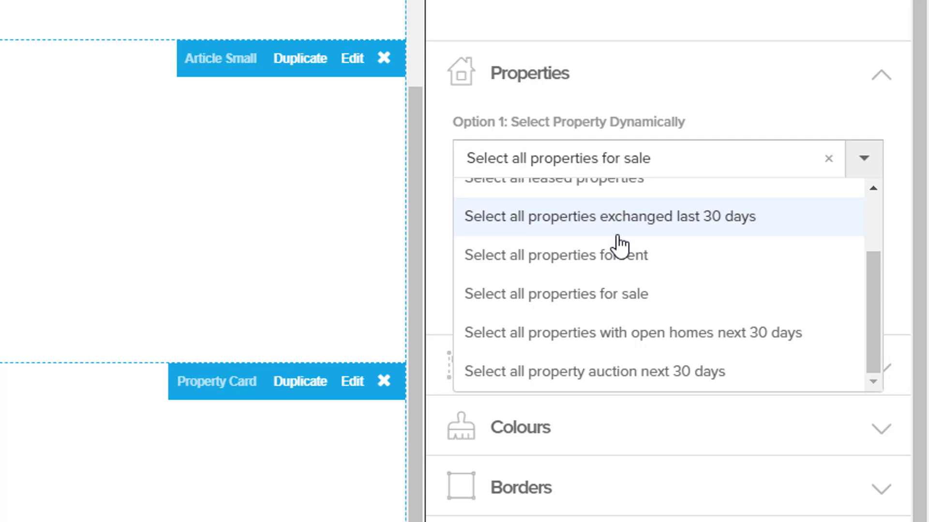
click(649, 334)
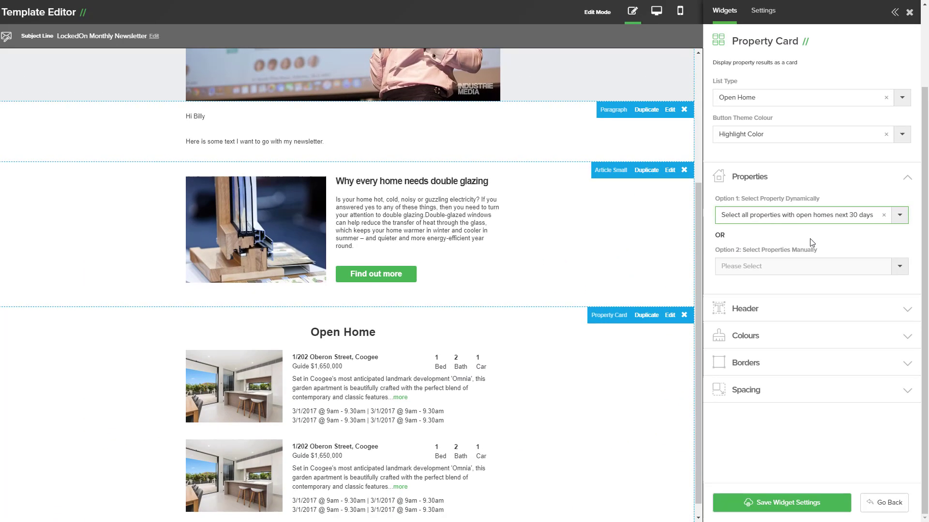
Step: Change the card headline to 'Open Homes This Weekend', centre it, and save
click(759, 313)
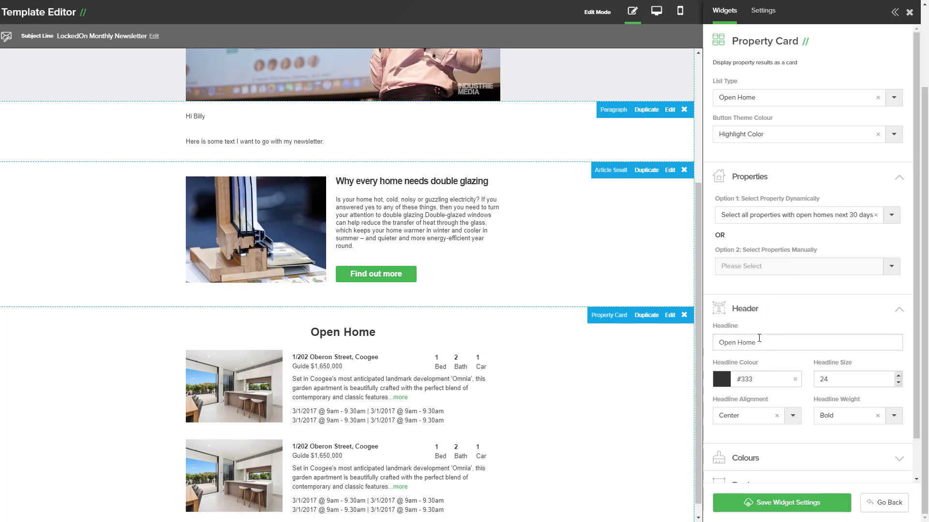
drag(767, 342, 761, 343)
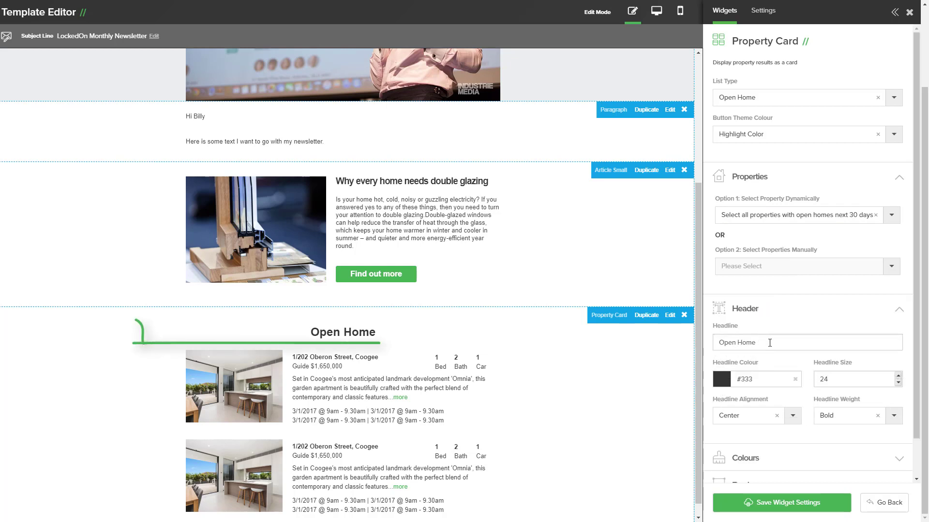
text(s)
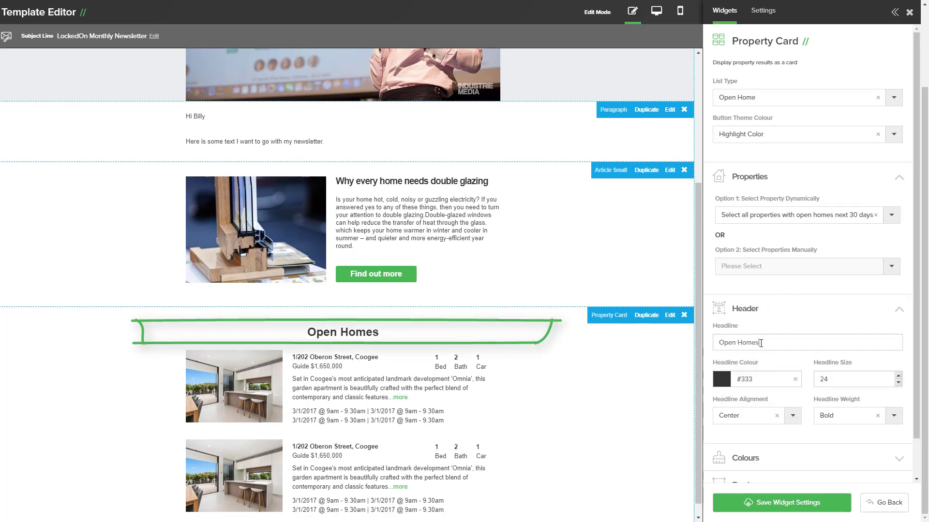
text( T)
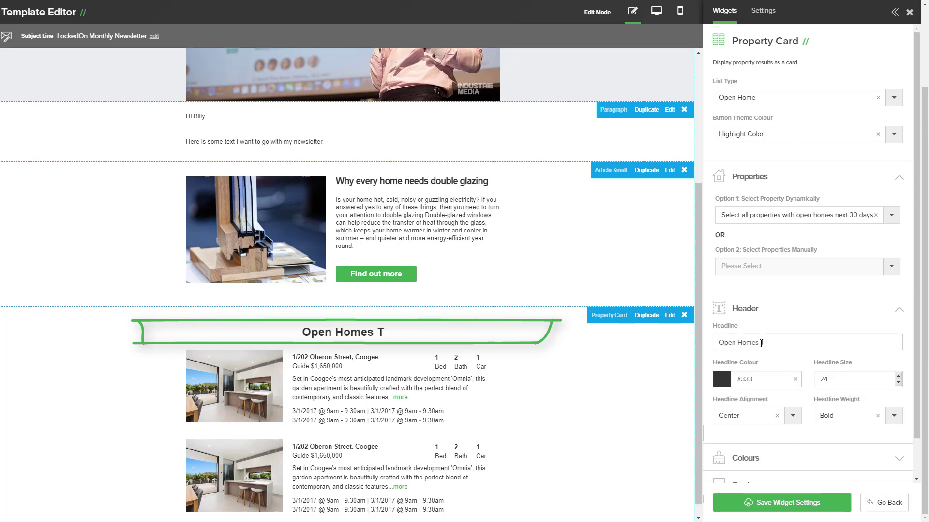
text(his Weekend)
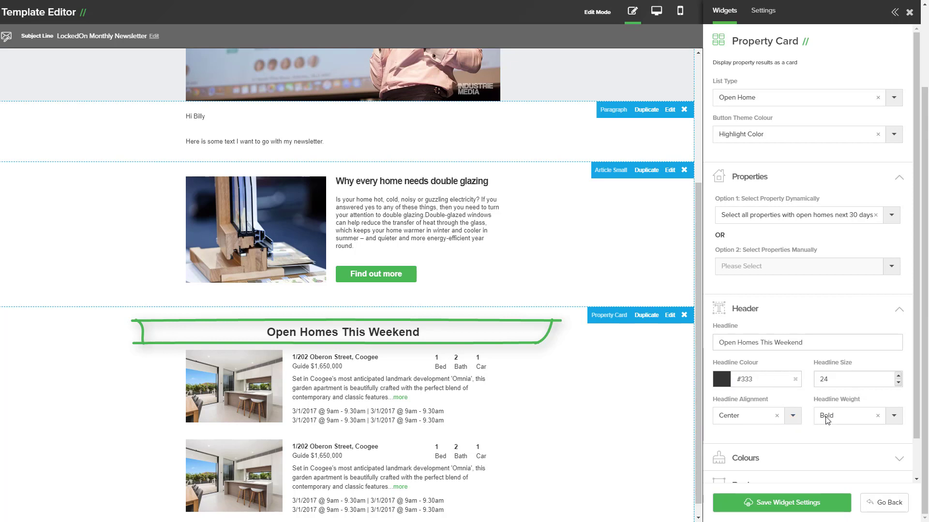
click(793, 417)
click(755, 448)
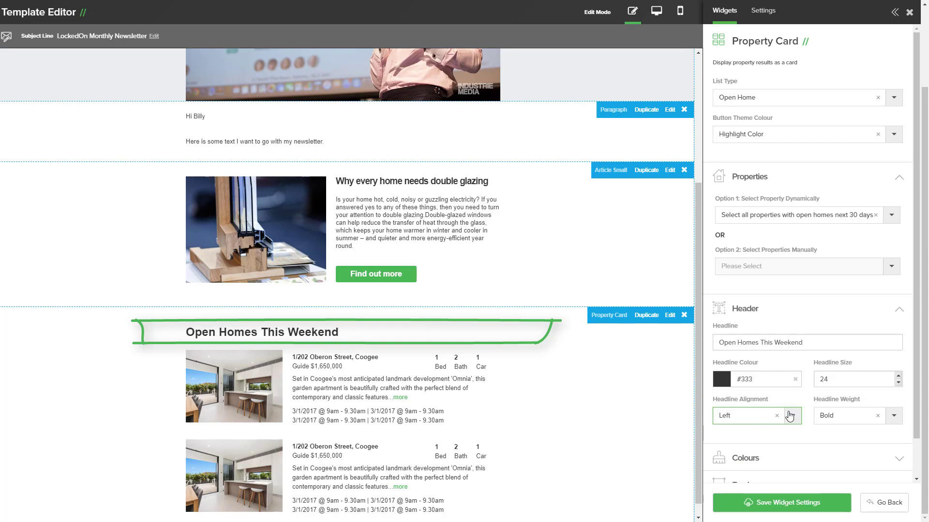
click(789, 416)
click(726, 467)
click(792, 416)
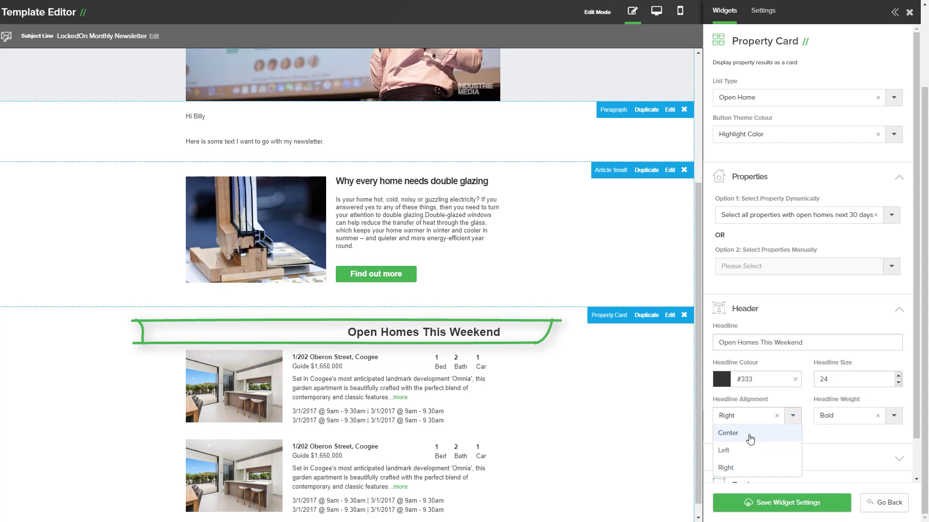
click(750, 435)
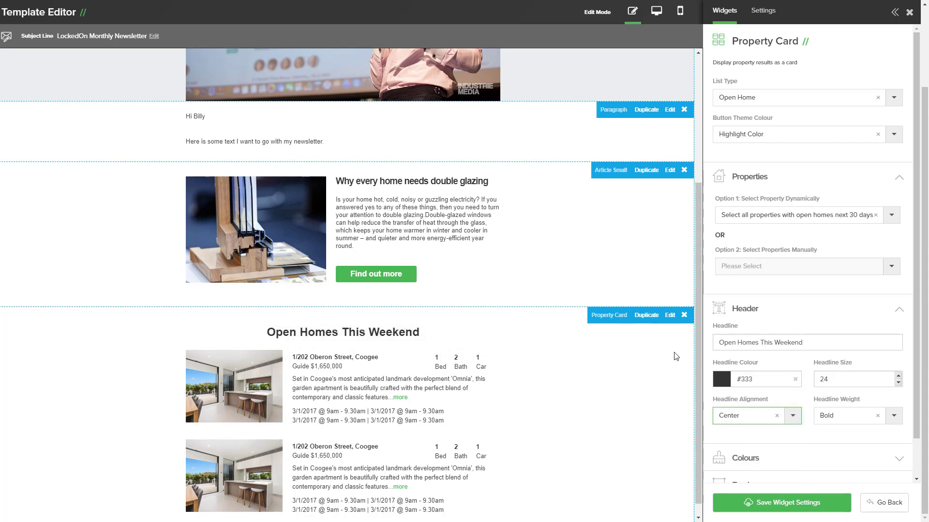
scroll(678, 368, down, 1)
click(776, 507)
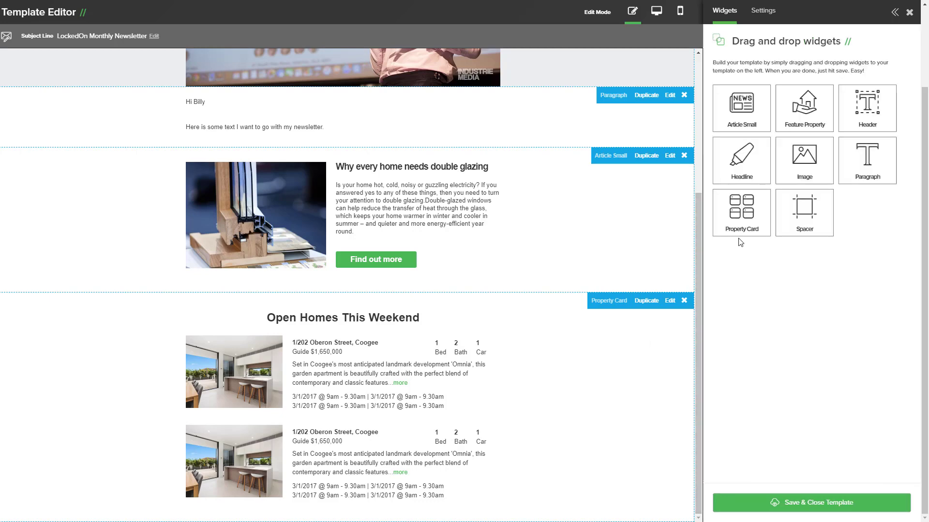
Step: Add a second property card below Open Homes and make it a Just Sold list
drag(743, 208, 351, 430)
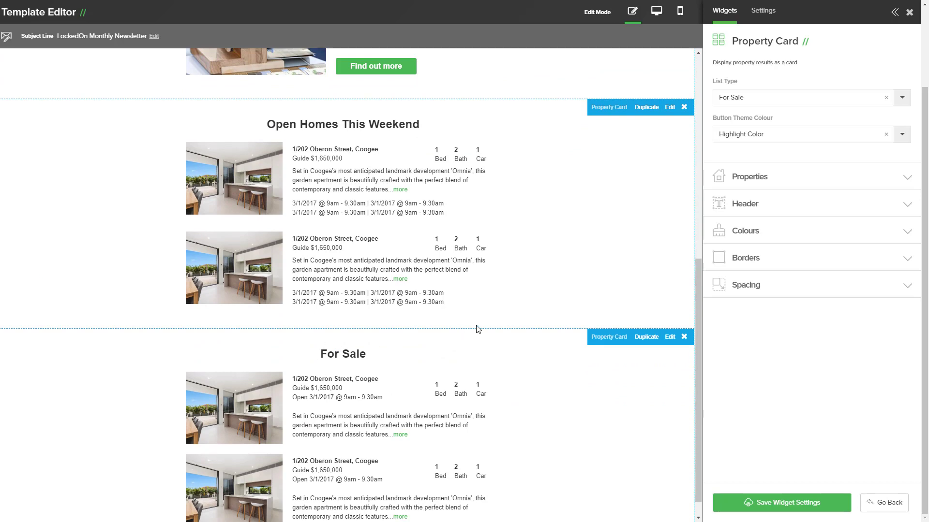
click(760, 99)
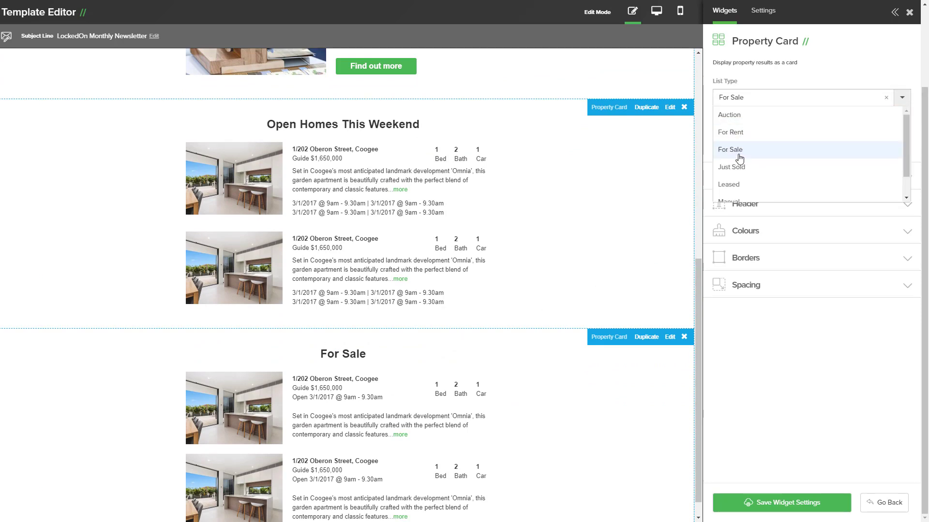
click(732, 167)
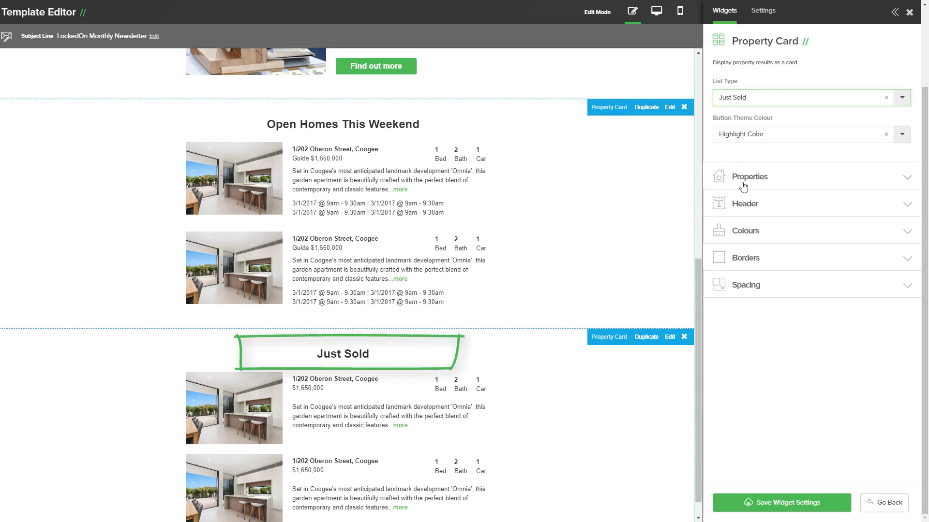
Step: Set the card to select all properties exchanged in the last 30 days and save
click(744, 180)
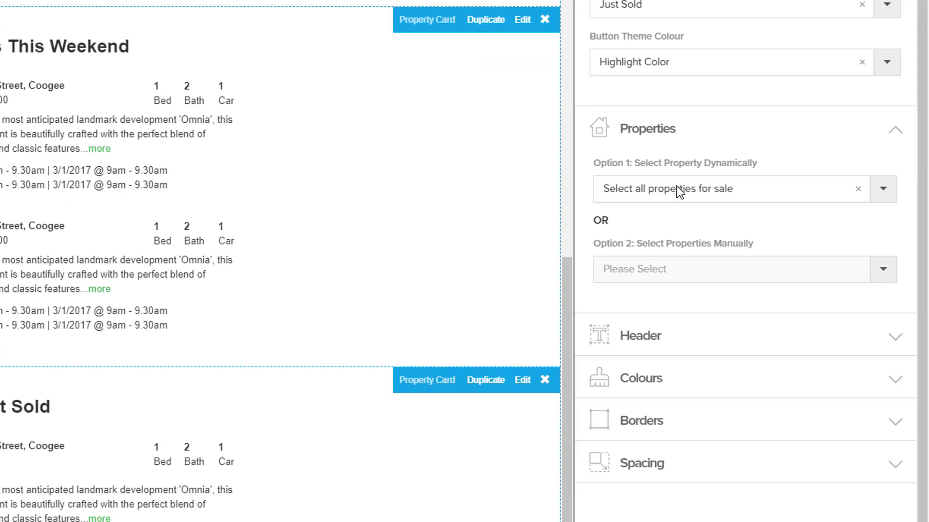
click(679, 190)
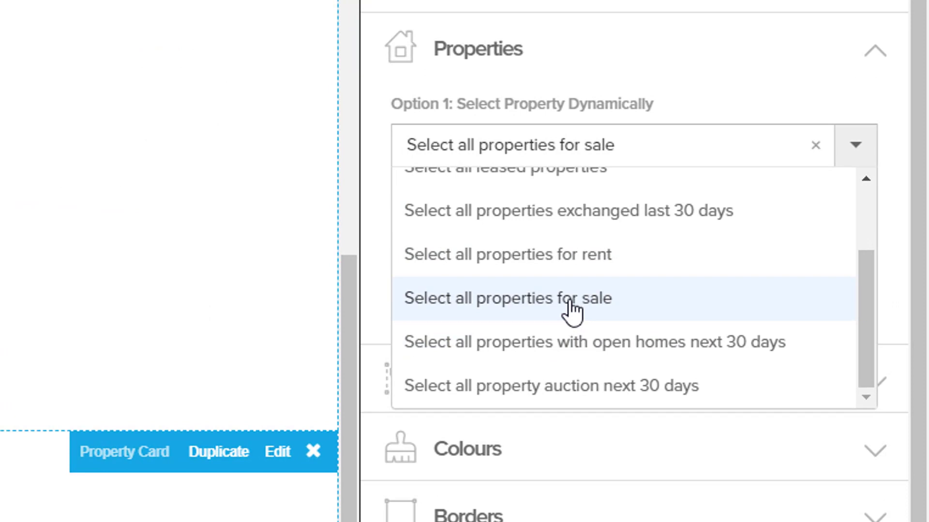
click(586, 218)
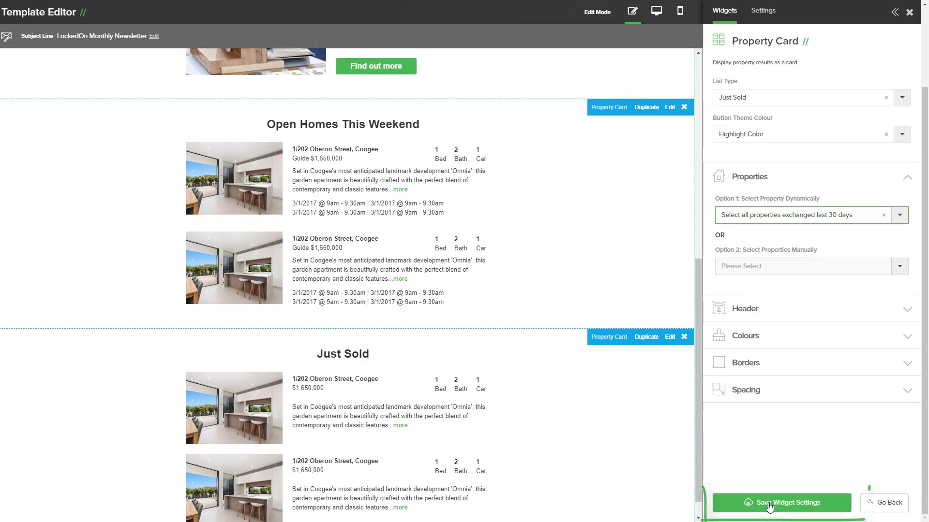
click(769, 504)
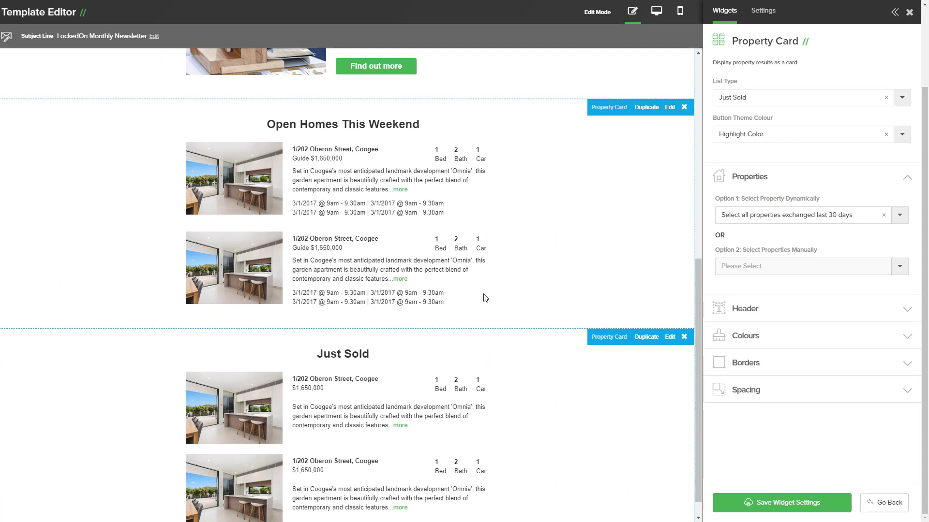
scroll(482, 298, down, 1)
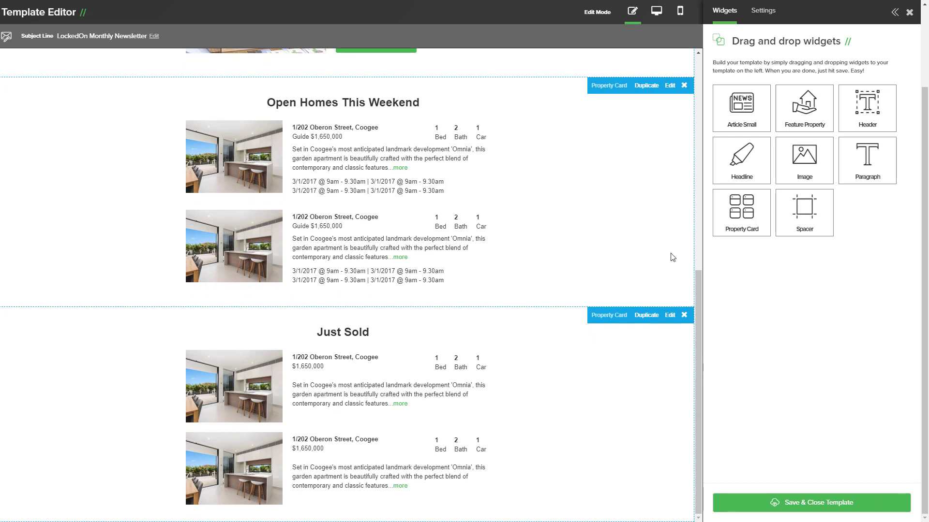
Step: Add a Headline block below Just Sold with the Highlight Color row theme
mouse_move(740, 164)
mouse_down()
mouse_move(455, 335)
mouse_move(387, 431)
mouse_up()
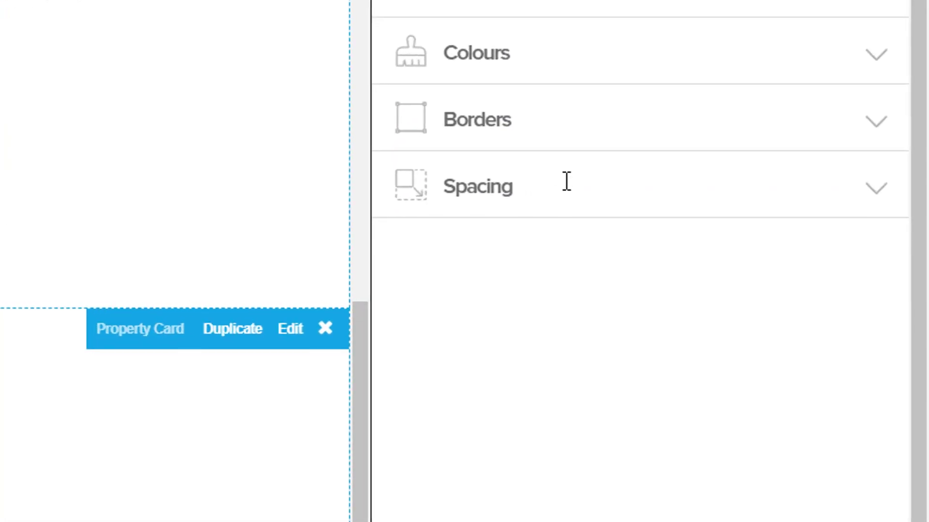
click(774, 176)
click(696, 241)
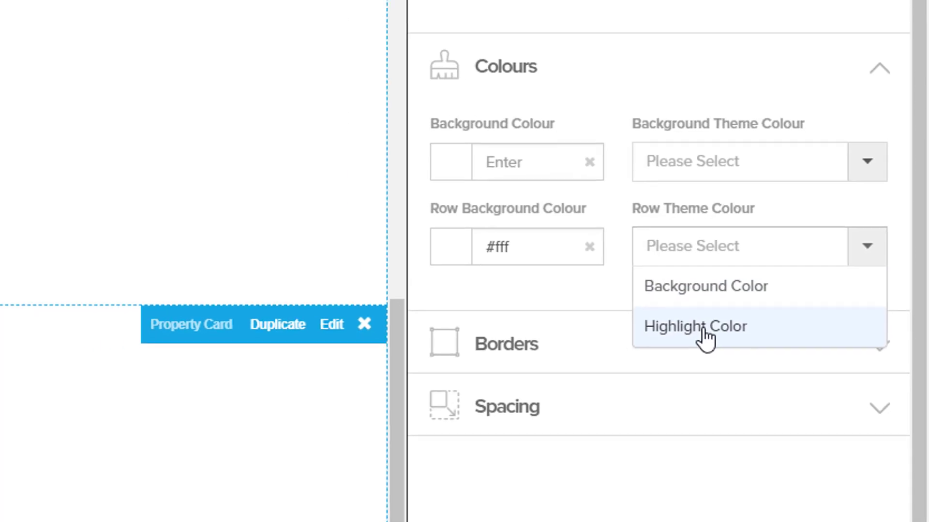
click(704, 334)
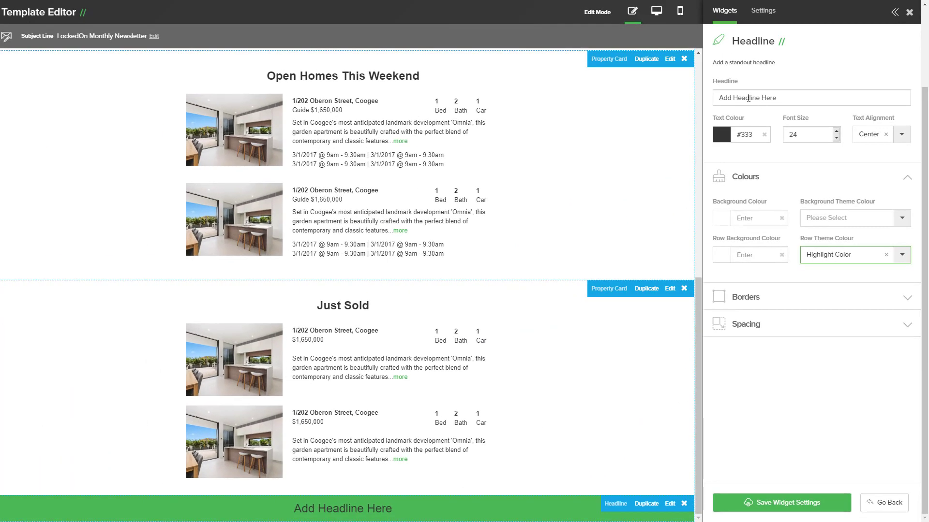
Step: Make the headline white text reading 'This Week Feature Property' and save
click(724, 136)
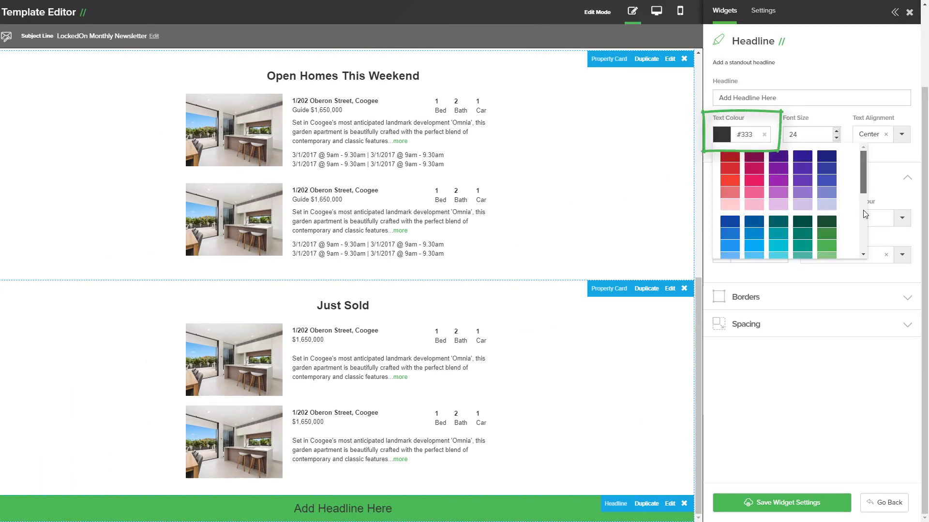
scroll(865, 214, down, 5)
click(809, 246)
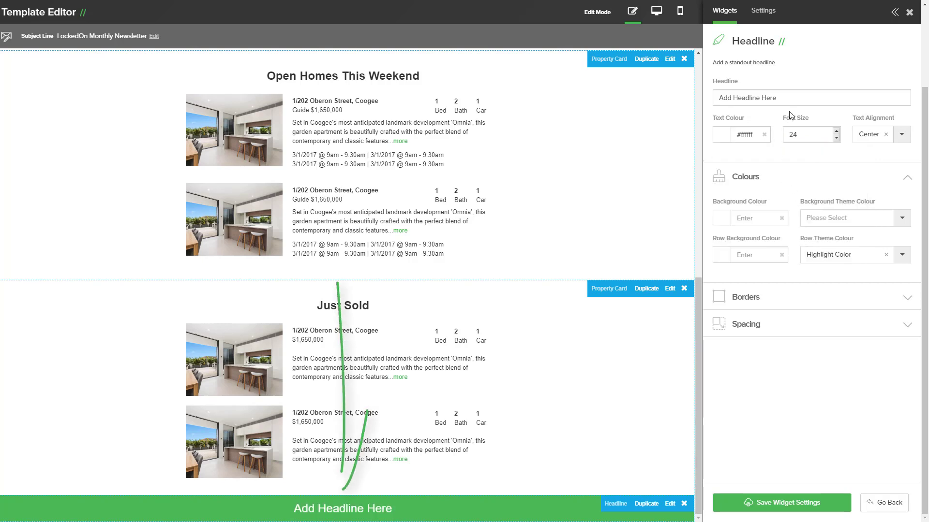
drag(790, 98, 667, 98)
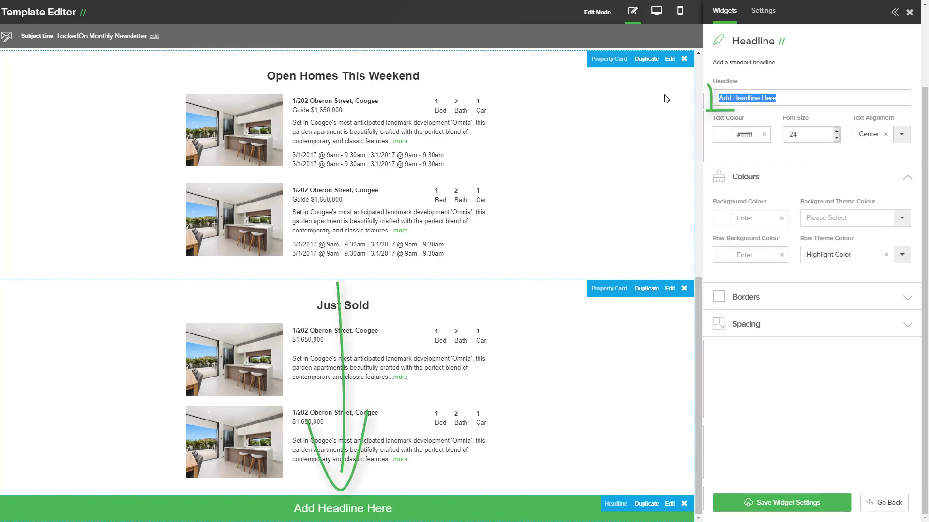
text(This Week)
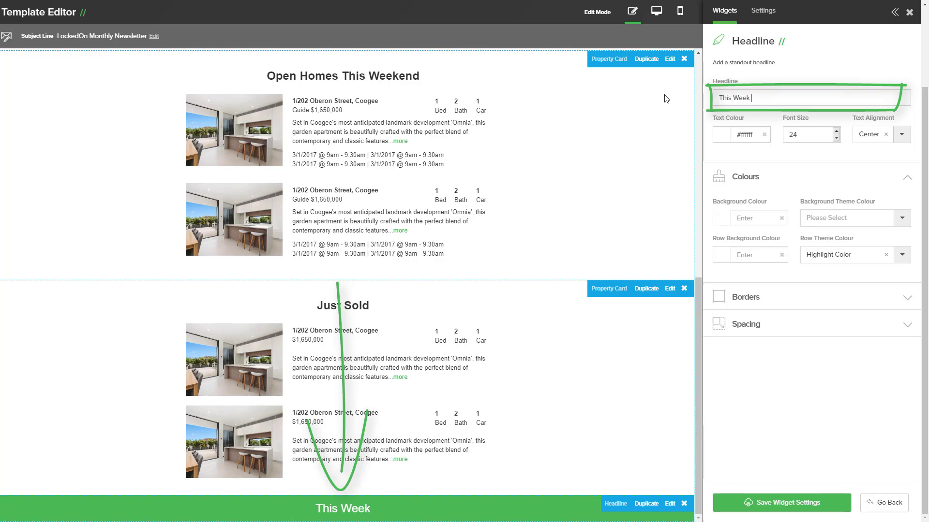
text( Feature Pro)
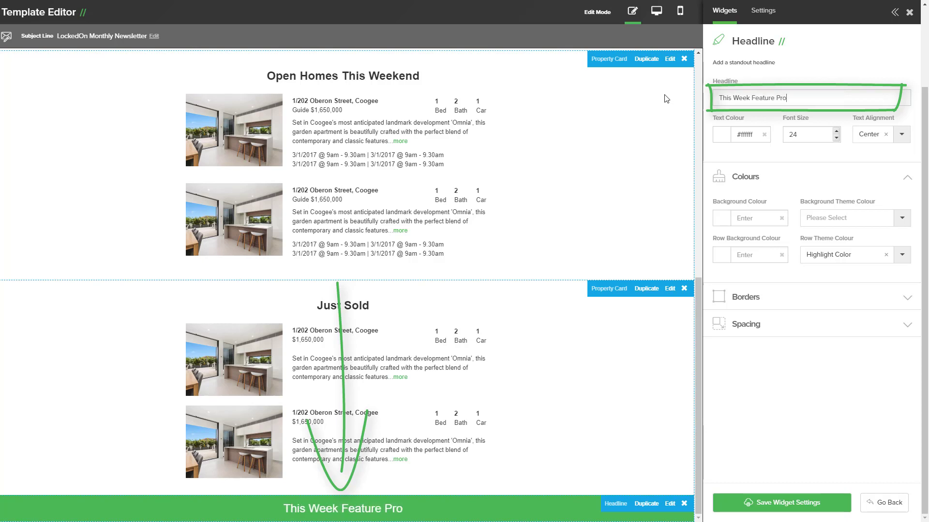
text(perty)
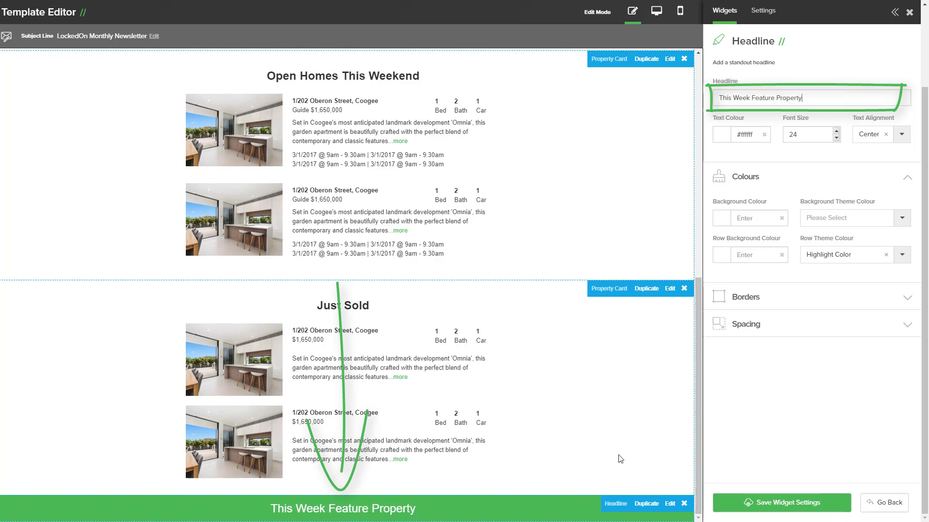
click(754, 503)
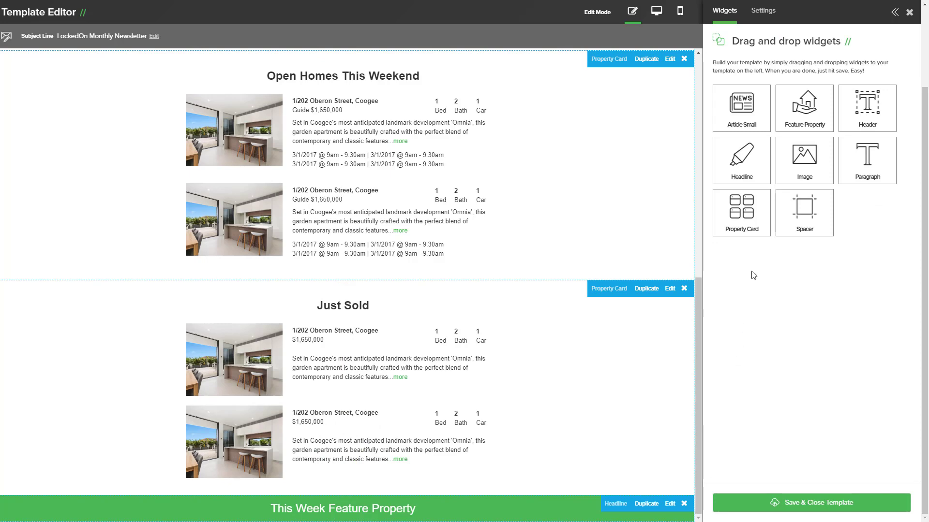
Step: Place a Feature Property block for 57 Vista Ave, Copacabana, under the headline, check its data toggles, and save
mouse_move(804, 109)
mouse_down()
mouse_move(398, 331)
mouse_move(380, 371)
mouse_up()
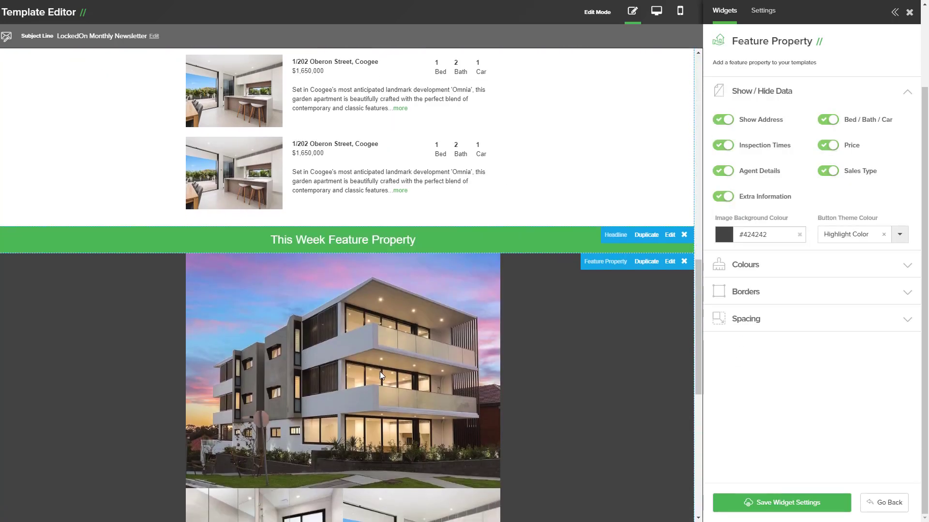
scroll(409, 231, up, 1)
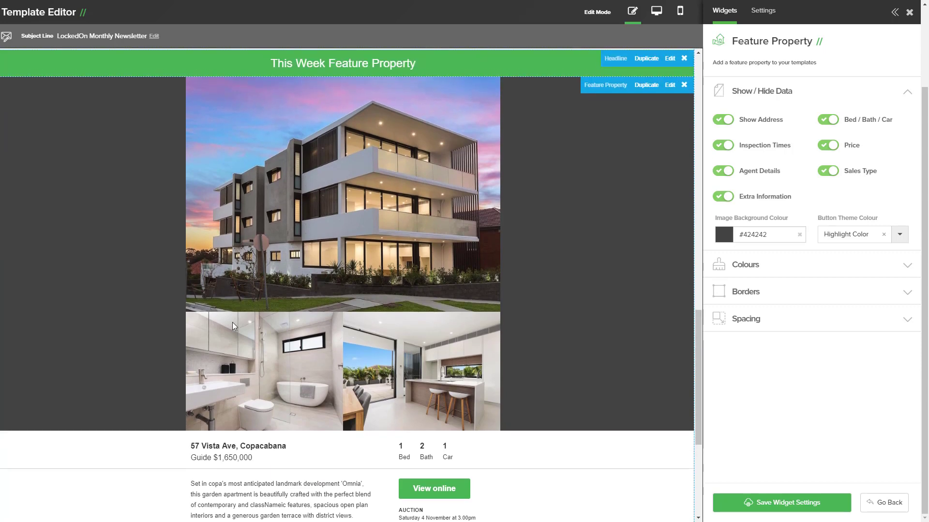
scroll(276, 376, down, 4)
scroll(248, 379, up, 2)
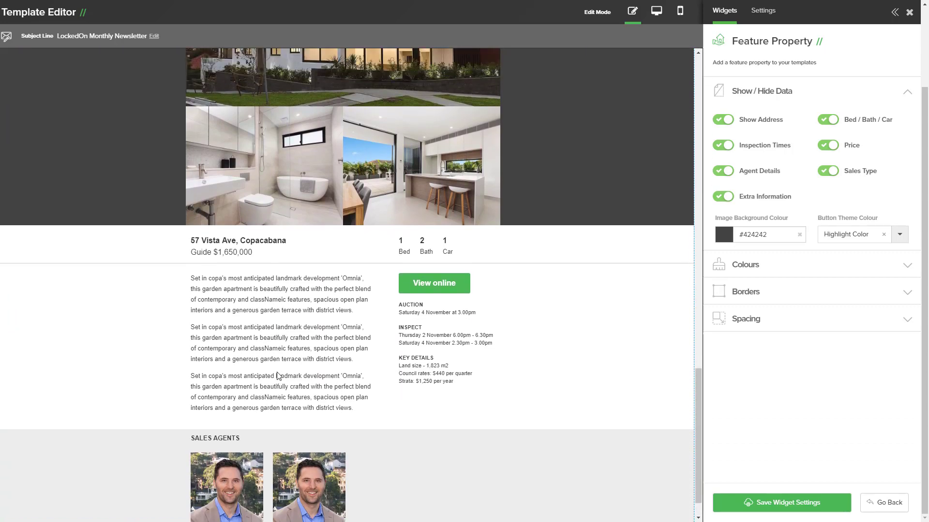
scroll(278, 368, down, 5)
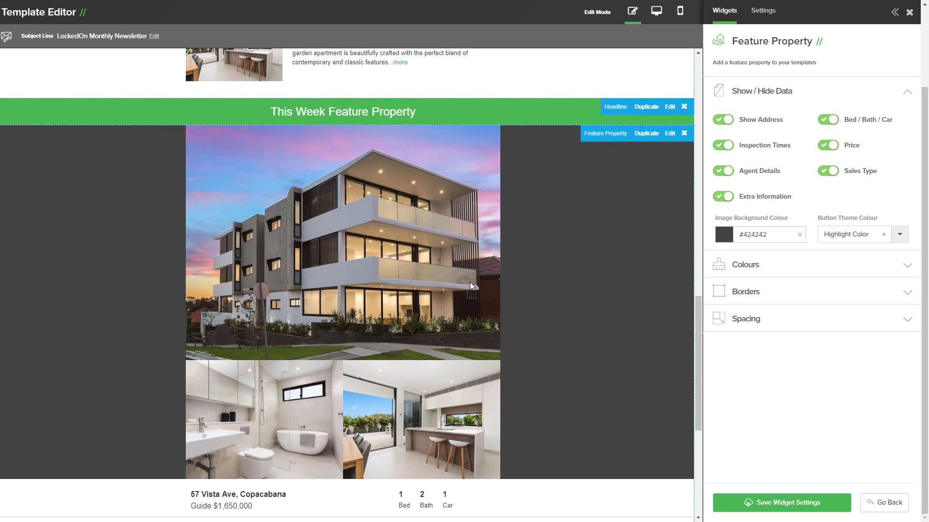
scroll(470, 285, down, 5)
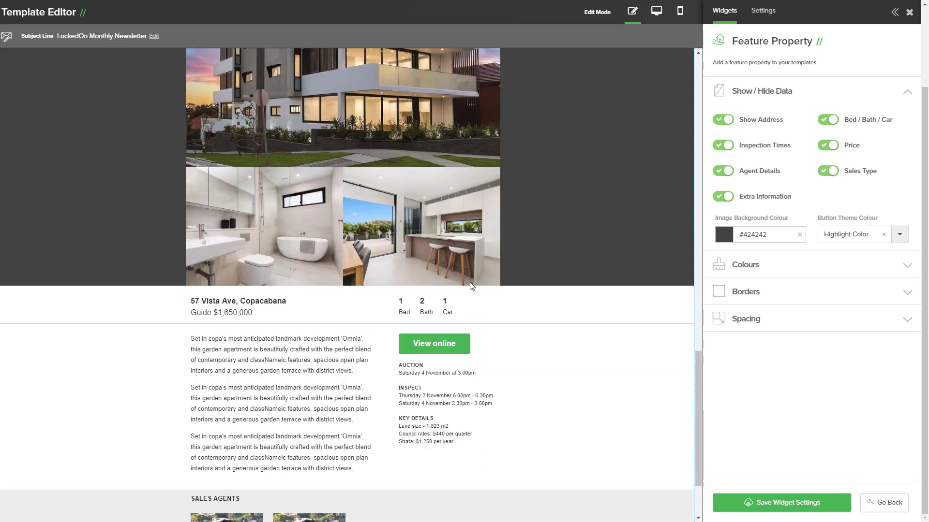
scroll(470, 285, down, 1)
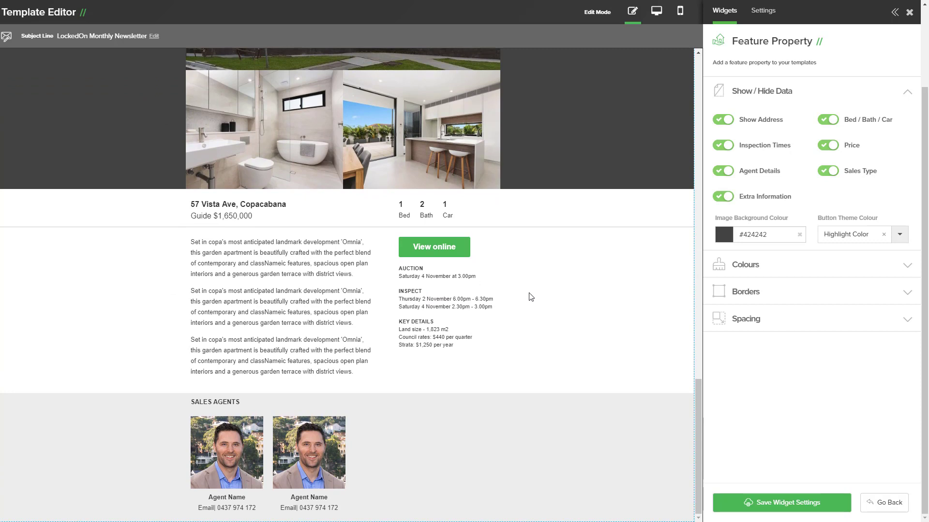
click(760, 506)
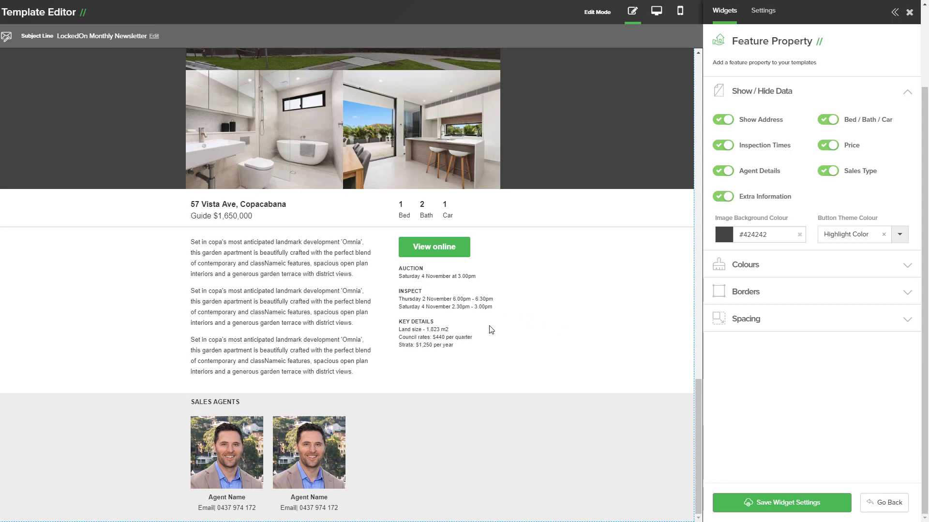
scroll(491, 329, up, 2)
scroll(492, 324, up, 5)
scroll(493, 327, up, 6)
scroll(501, 331, up, 5)
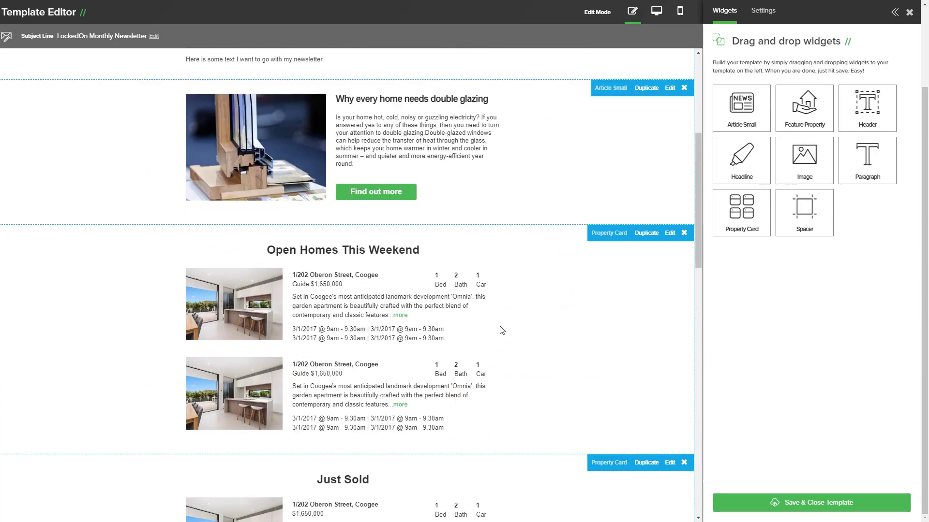
scroll(502, 330, up, 5)
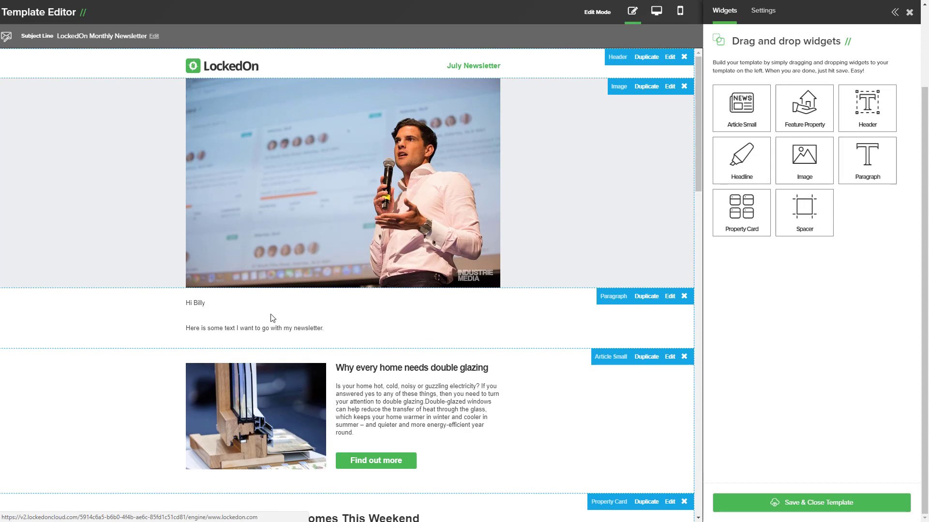
scroll(271, 316, down, 2)
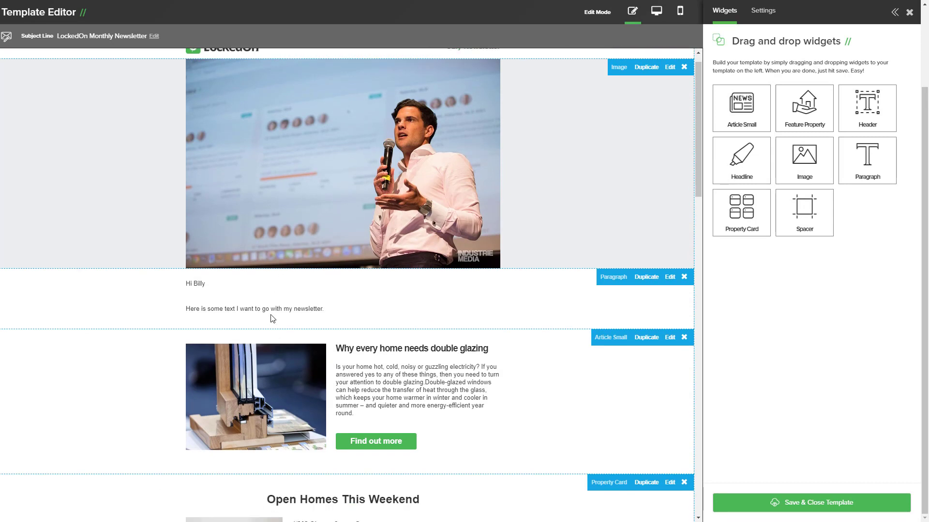
scroll(271, 317, down, 1)
scroll(270, 318, down, 2)
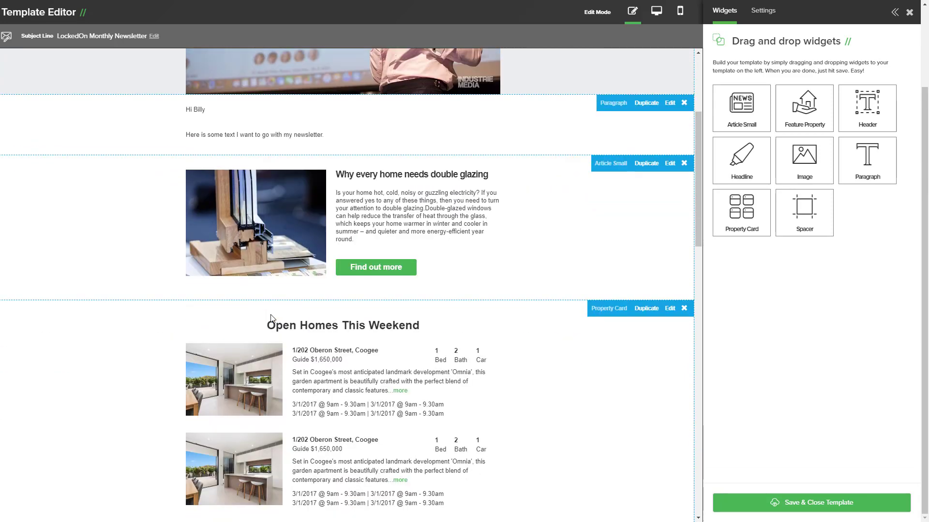
scroll(290, 300, down, 2)
scroll(323, 279, down, 4)
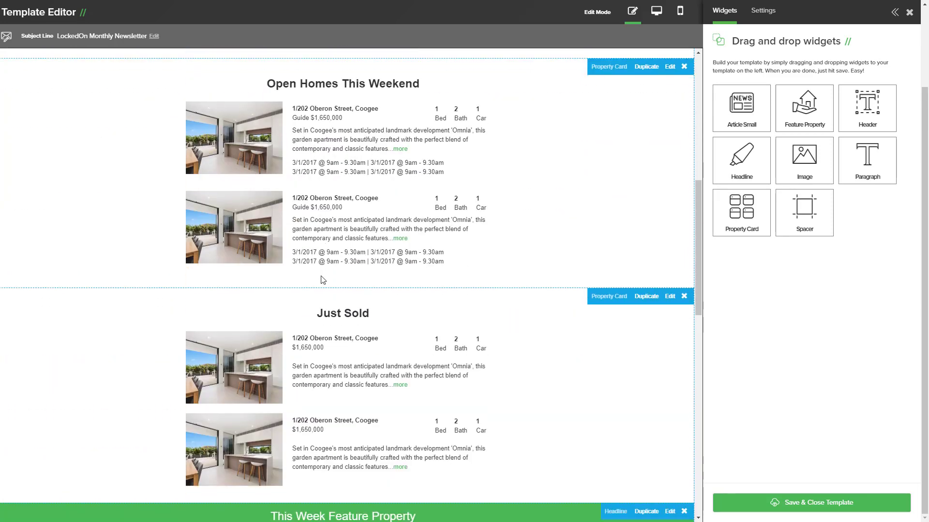
scroll(334, 268, down, 1)
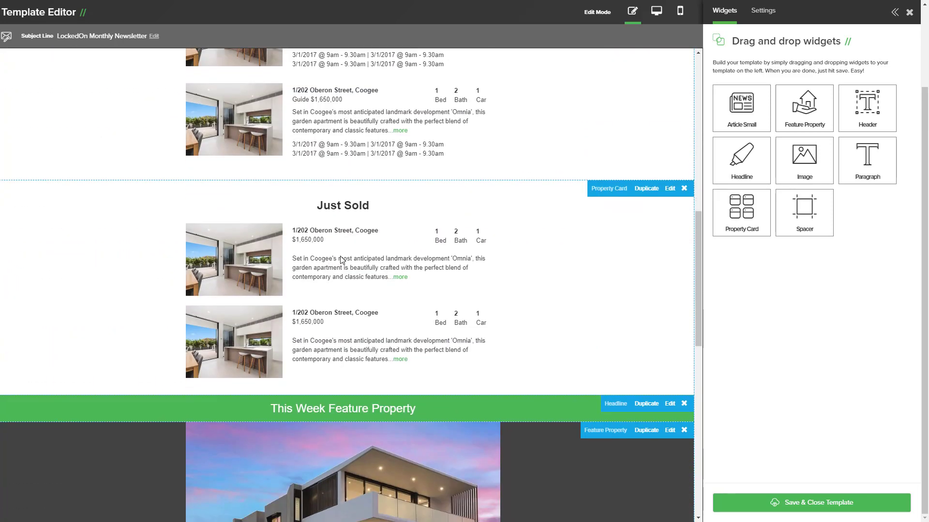
scroll(341, 261, down, 3)
scroll(341, 260, down, 3)
scroll(341, 260, down, 3)
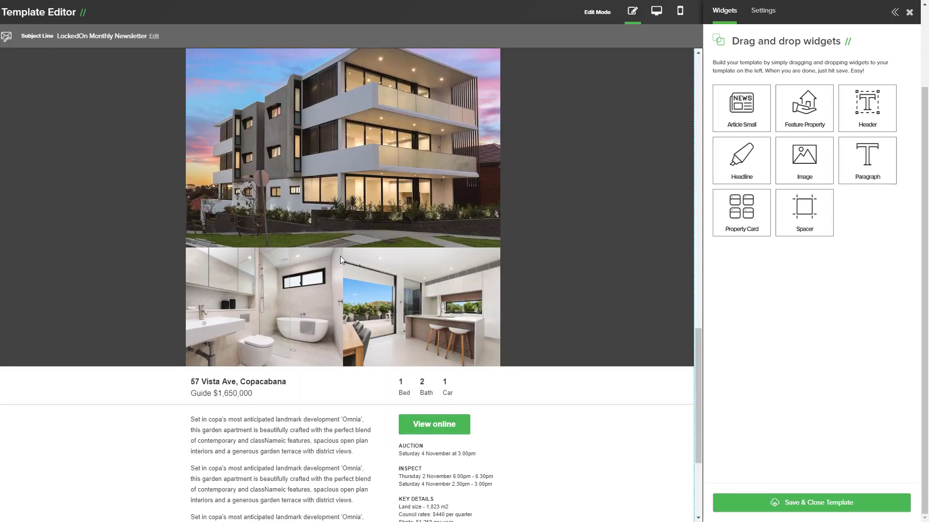
scroll(340, 260, down, 1)
scroll(358, 271, down, 2)
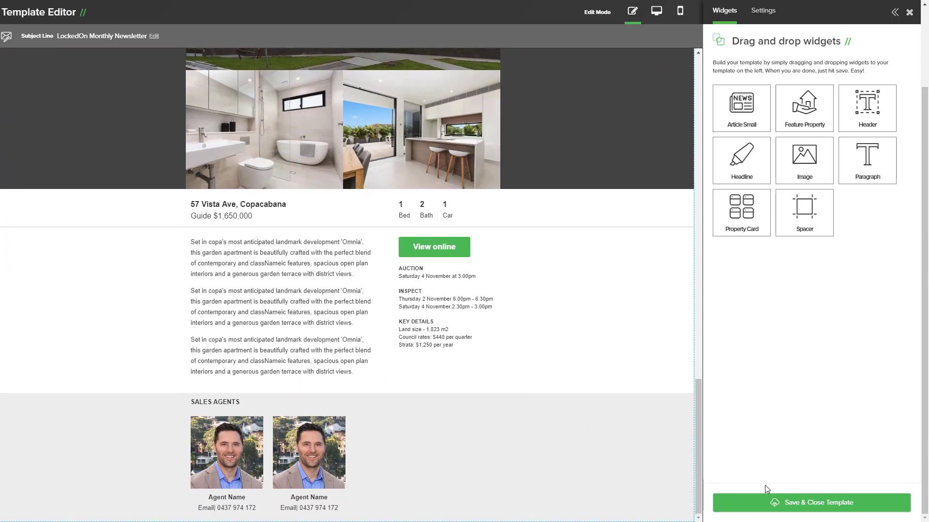